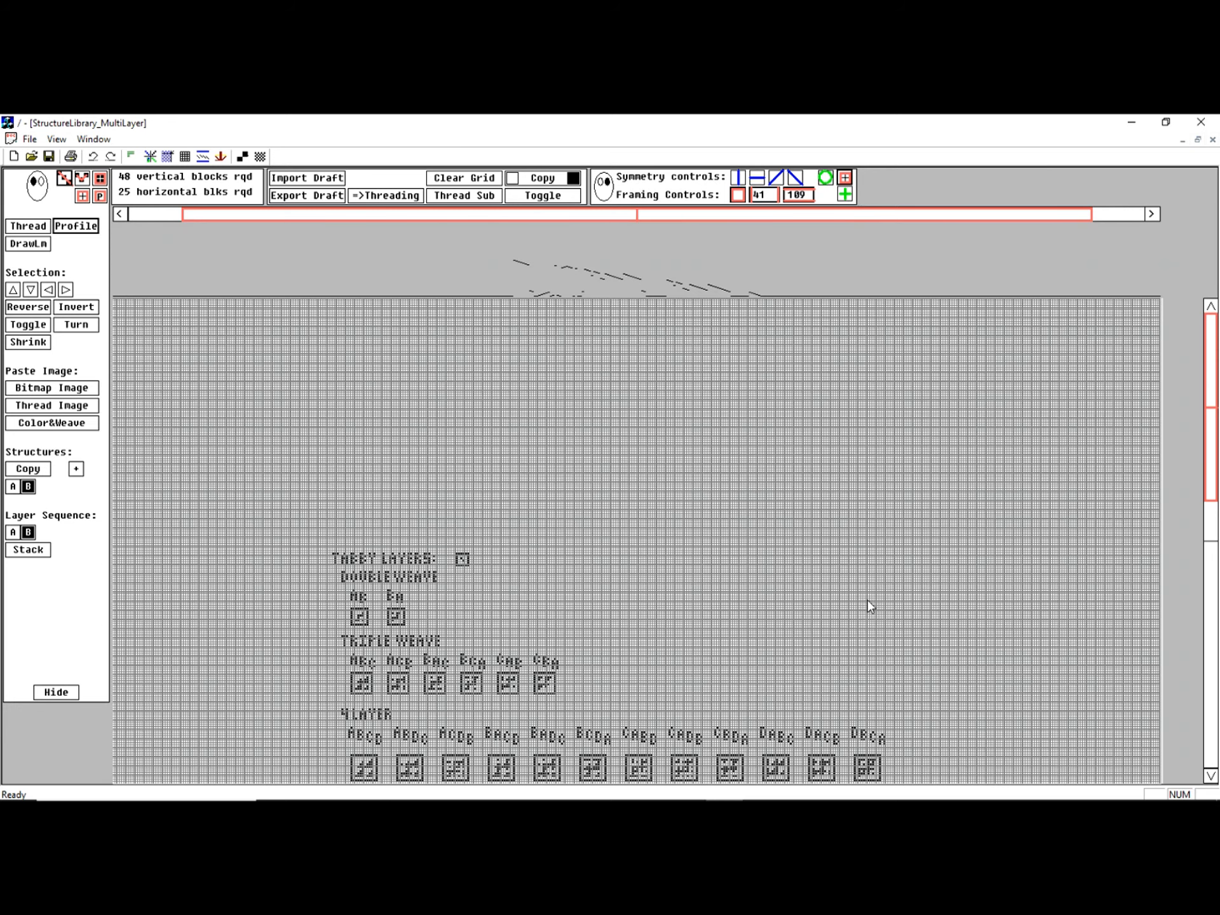
Copy the 4 by 4 TAB weave from the Triple Layer Twill section into structure B, and add structure C
{"action": "scroll", "coordinate": [869, 604], "scroll_direction": "up", "scroll_amount": 3}
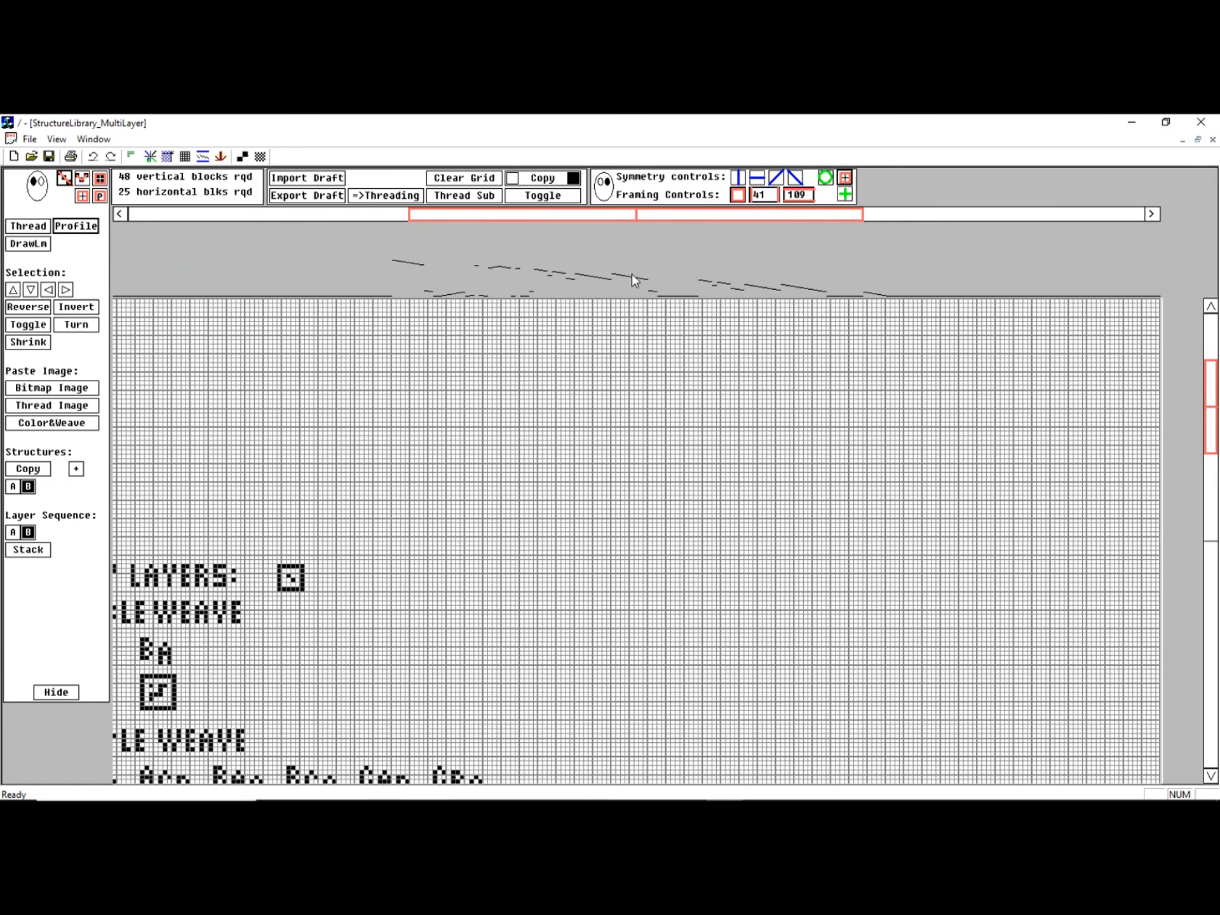
{"action": "left_click", "coordinate": [533, 218]}
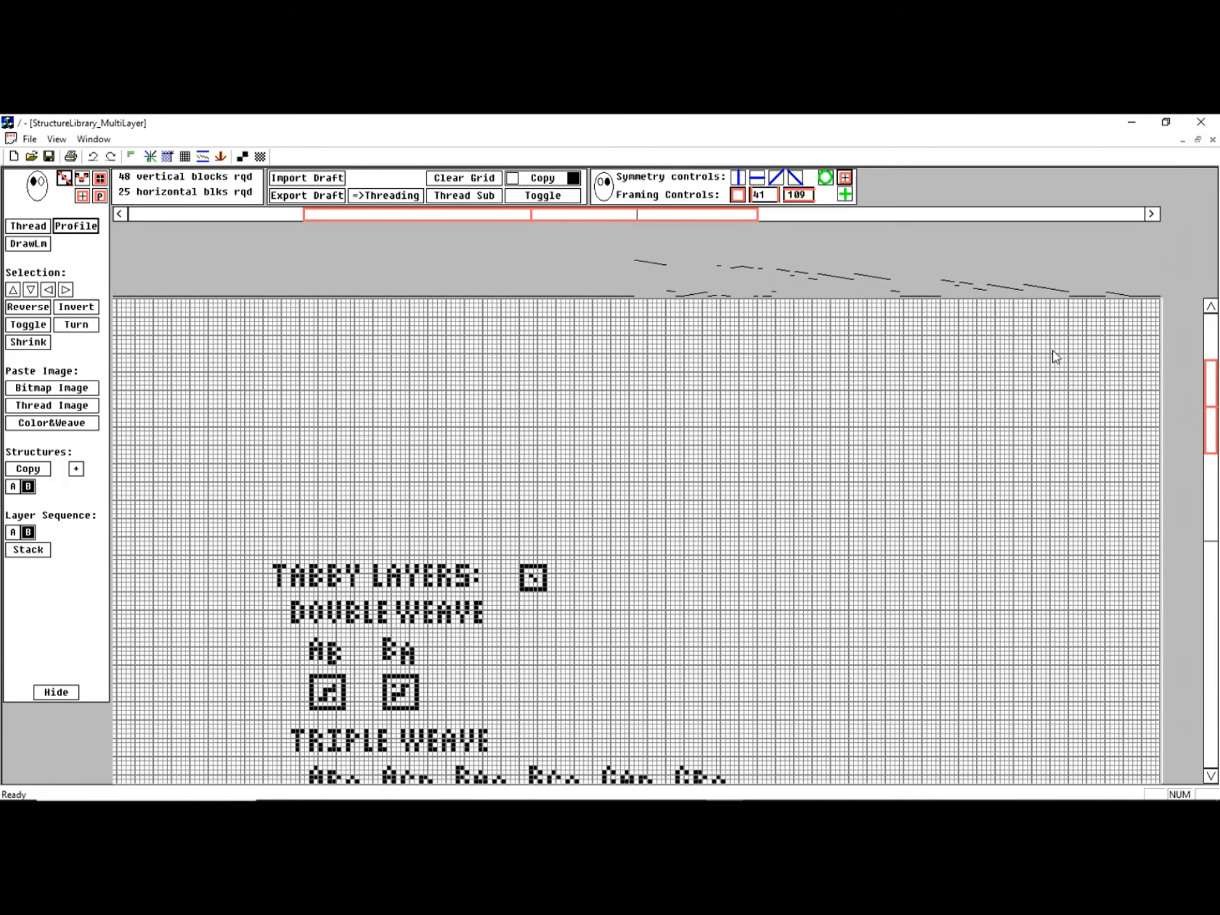
{"action": "left_click_drag", "start_coordinate": [1212, 416], "coordinate": [1214, 611]}
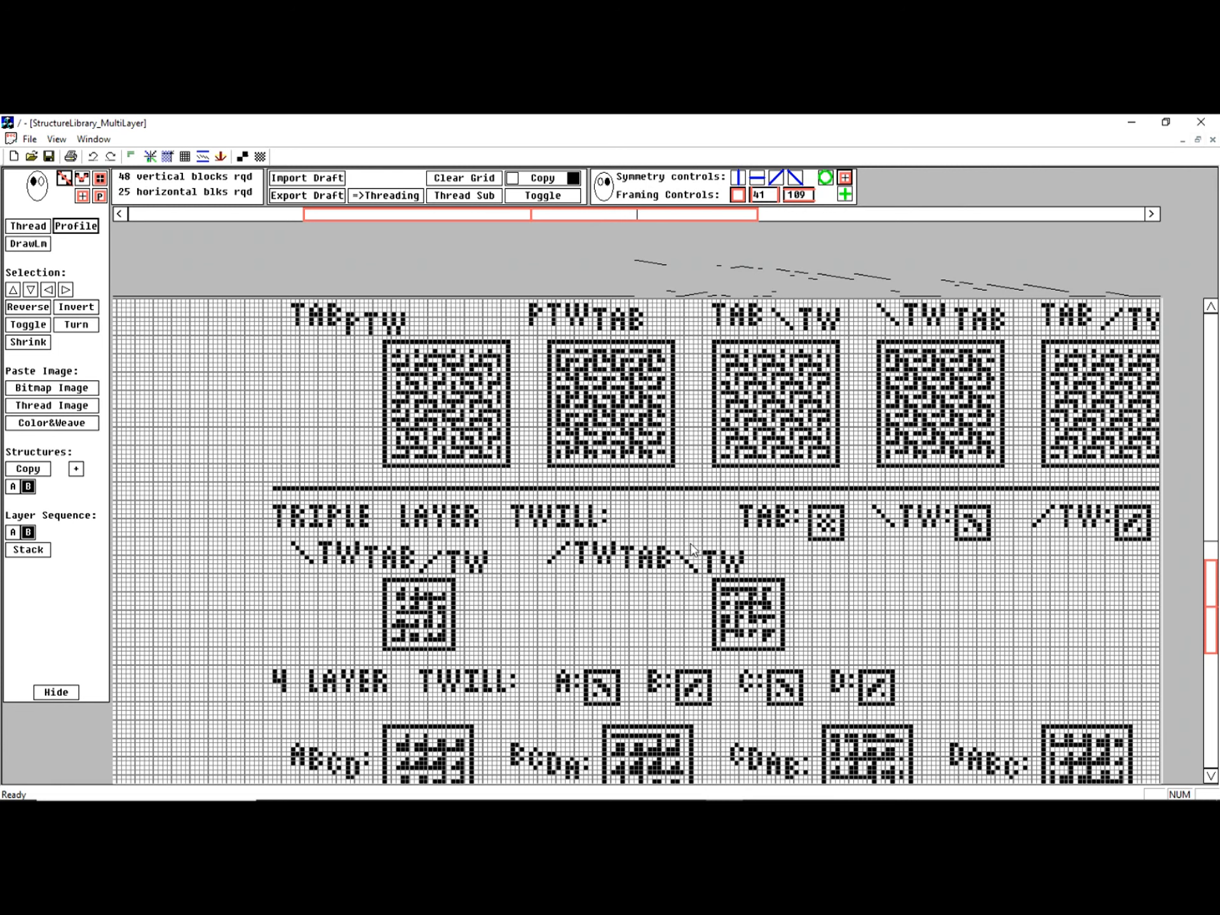
{"action": "left_click", "coordinate": [823, 522]}
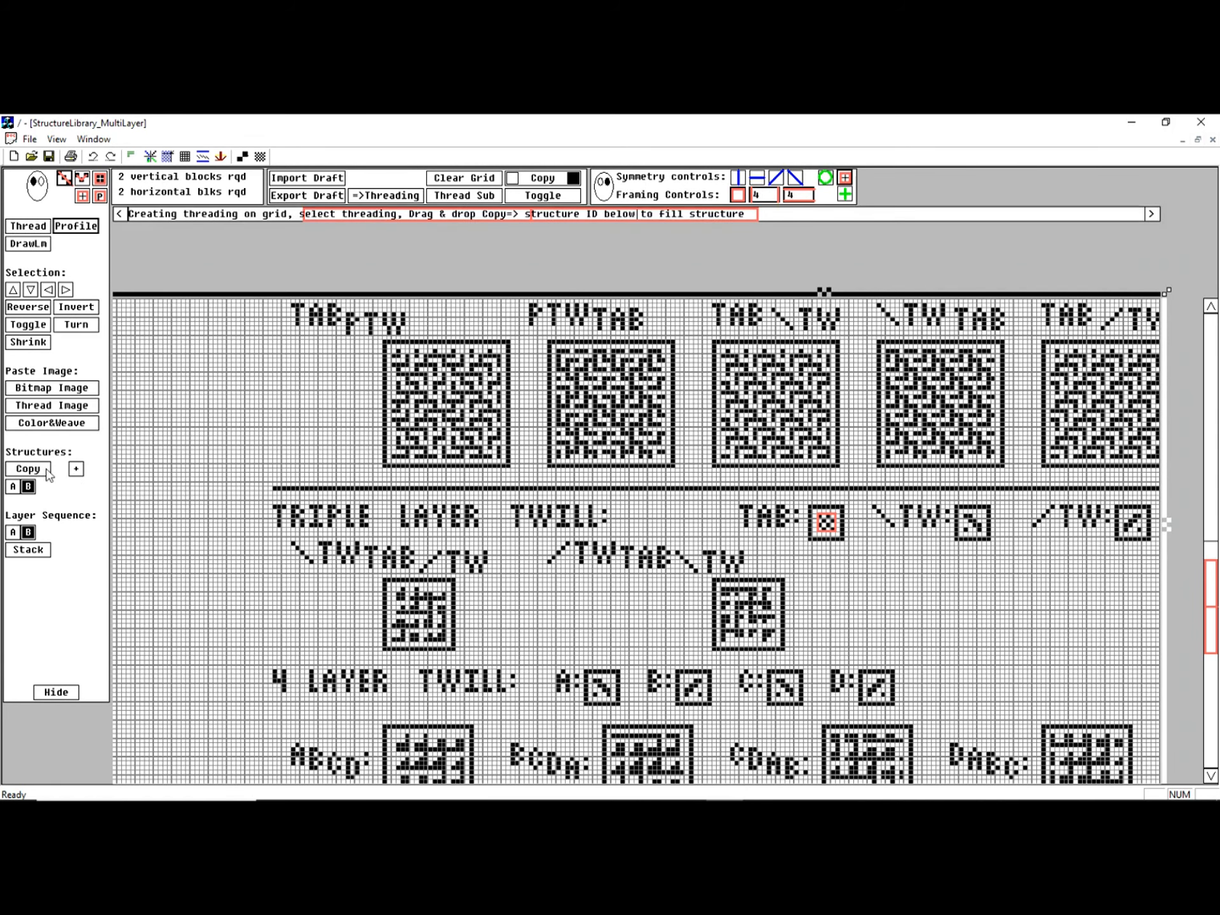
{"action": "left_click", "coordinate": [28, 470]}
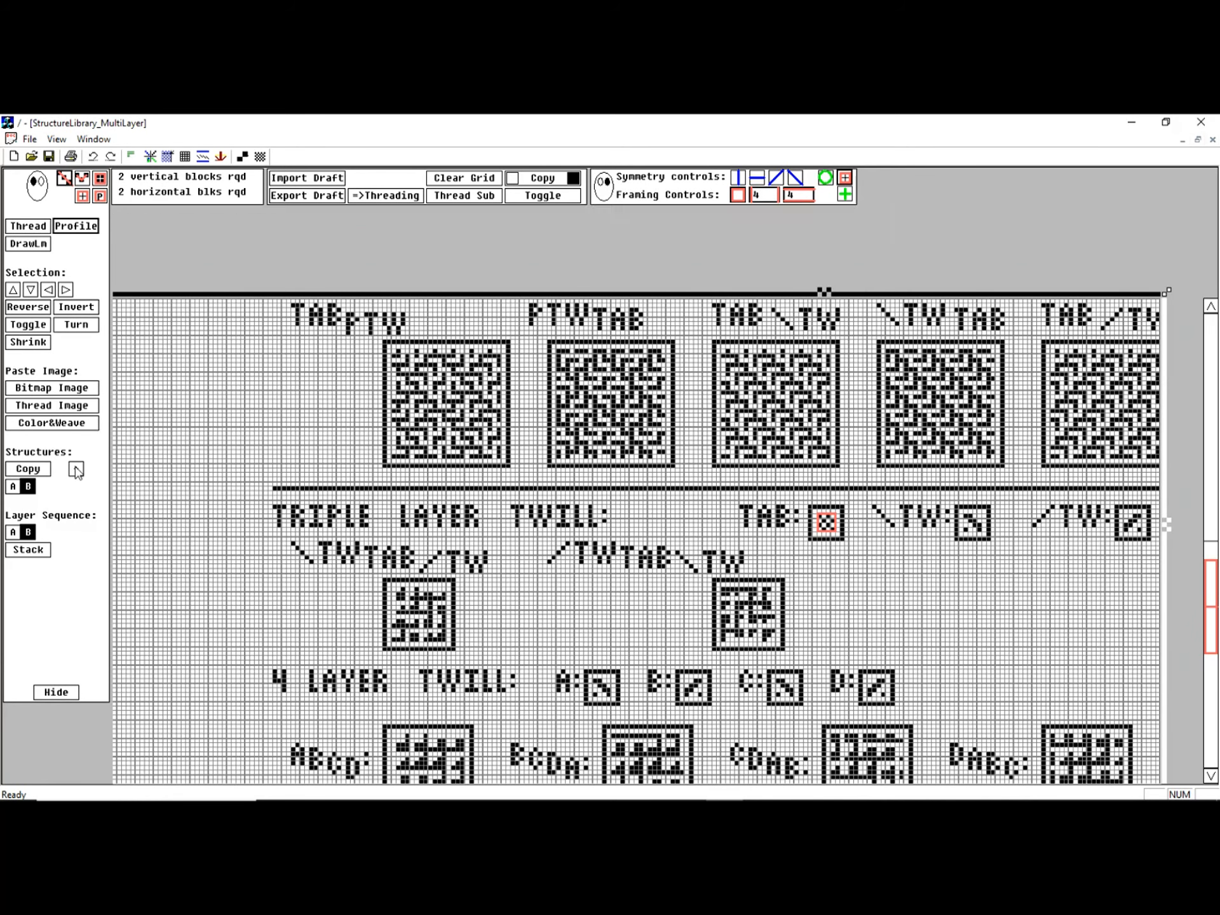
{"action": "left_click", "coordinate": [75, 470]}
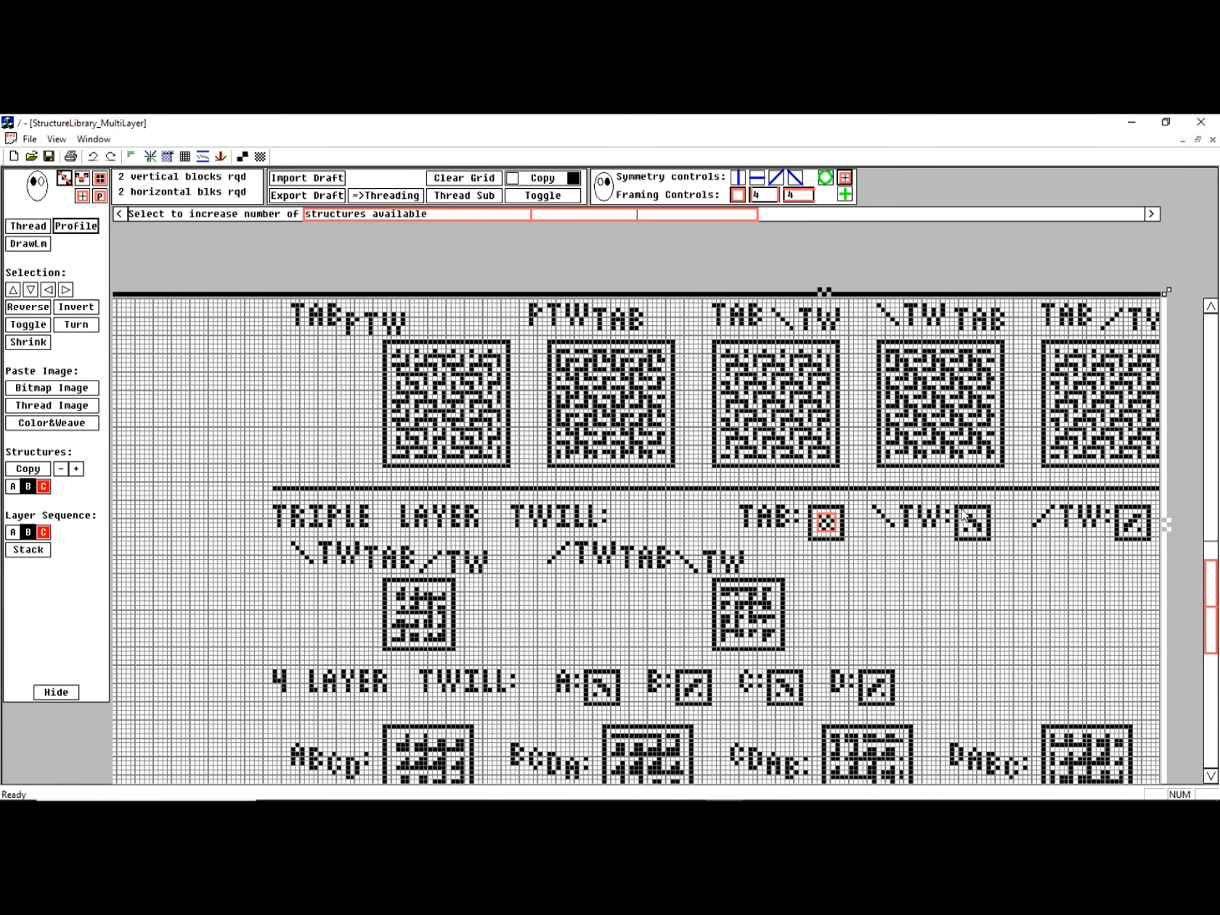
Copy the 4 by 4 \TW twill into structure A and the 4 by 4 /TW twill into structure C
{"action": "left_click", "coordinate": [970, 523]}
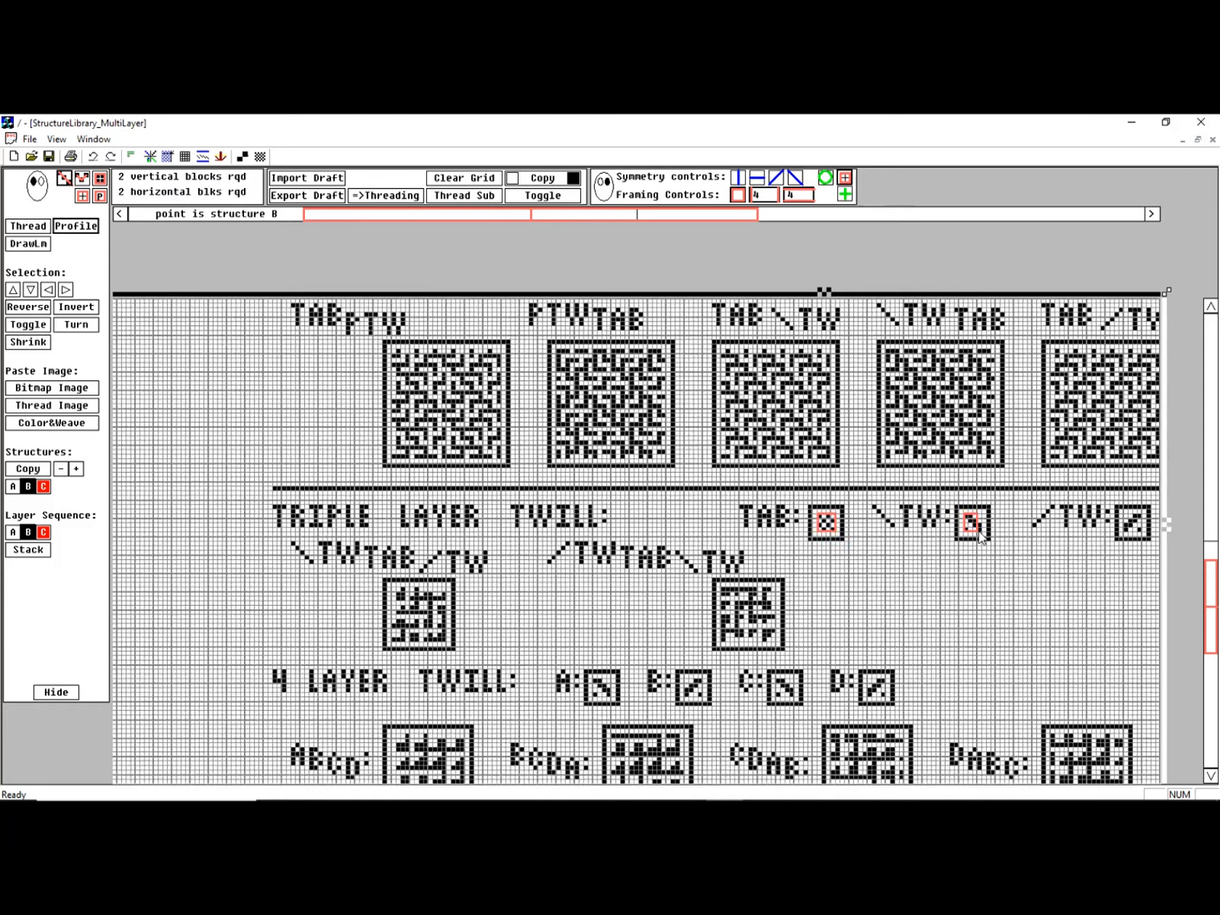
{"action": "left_click_drag", "start_coordinate": [25, 470], "coordinate": [11, 488]}
{"action": "left_click", "coordinate": [11, 488]}
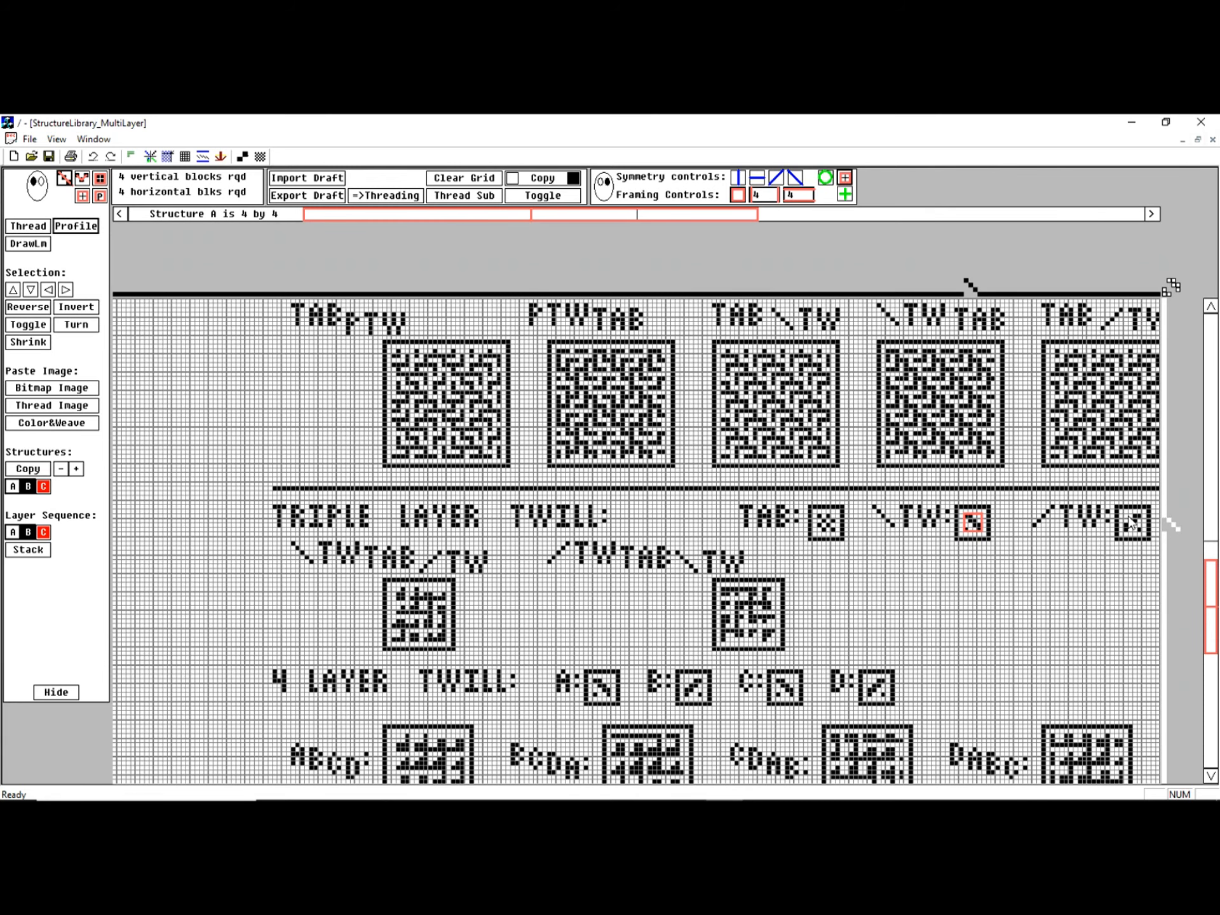
{"action": "left_click", "coordinate": [1131, 523]}
{"action": "left_click", "coordinate": [1138, 532]}
{"action": "left_click", "coordinate": [1140, 535]}
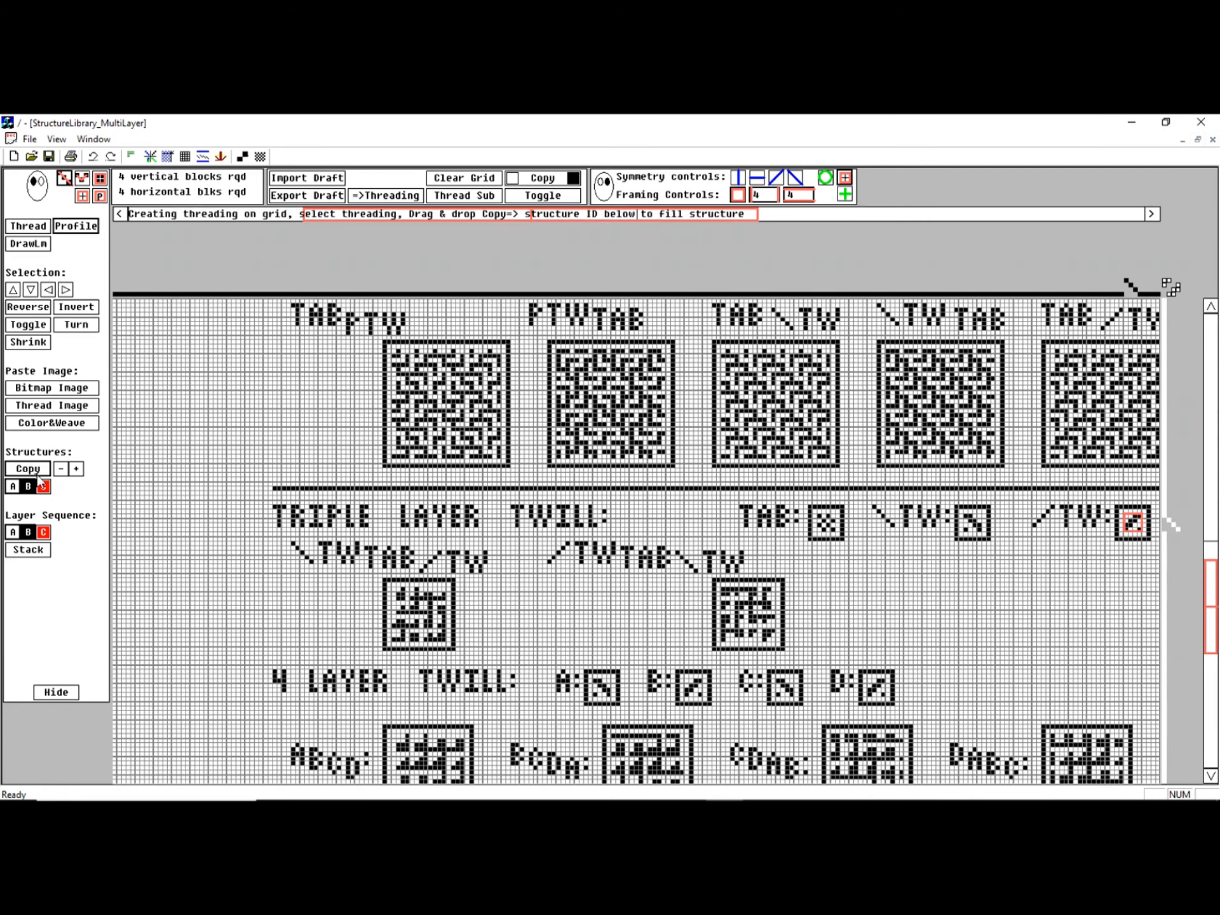
{"action": "left_click_drag", "start_coordinate": [37, 475], "coordinate": [43, 487]}
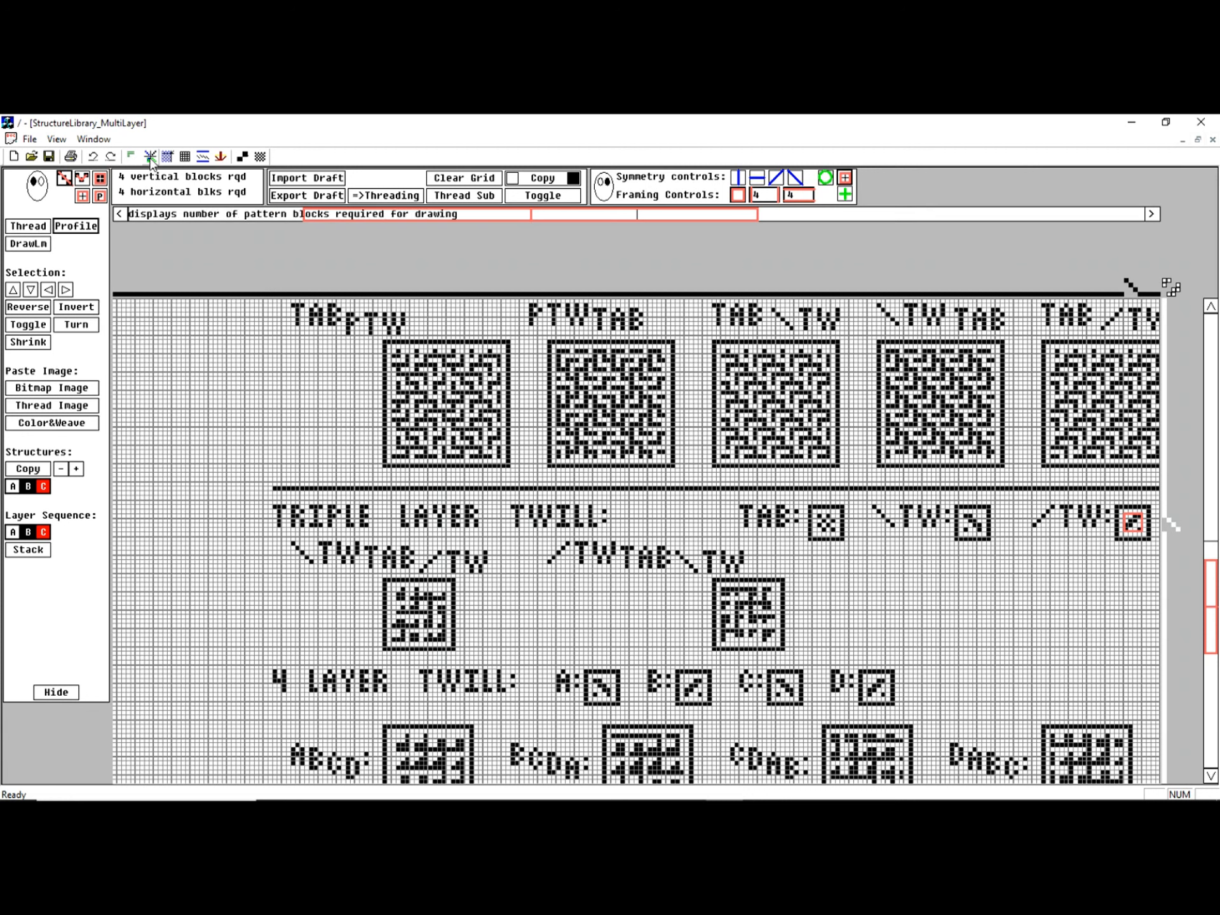
In the Untitled drawing, open the drawing grid and stack the three structures in layer order A-B-C
{"action": "left_click", "coordinate": [94, 139]}
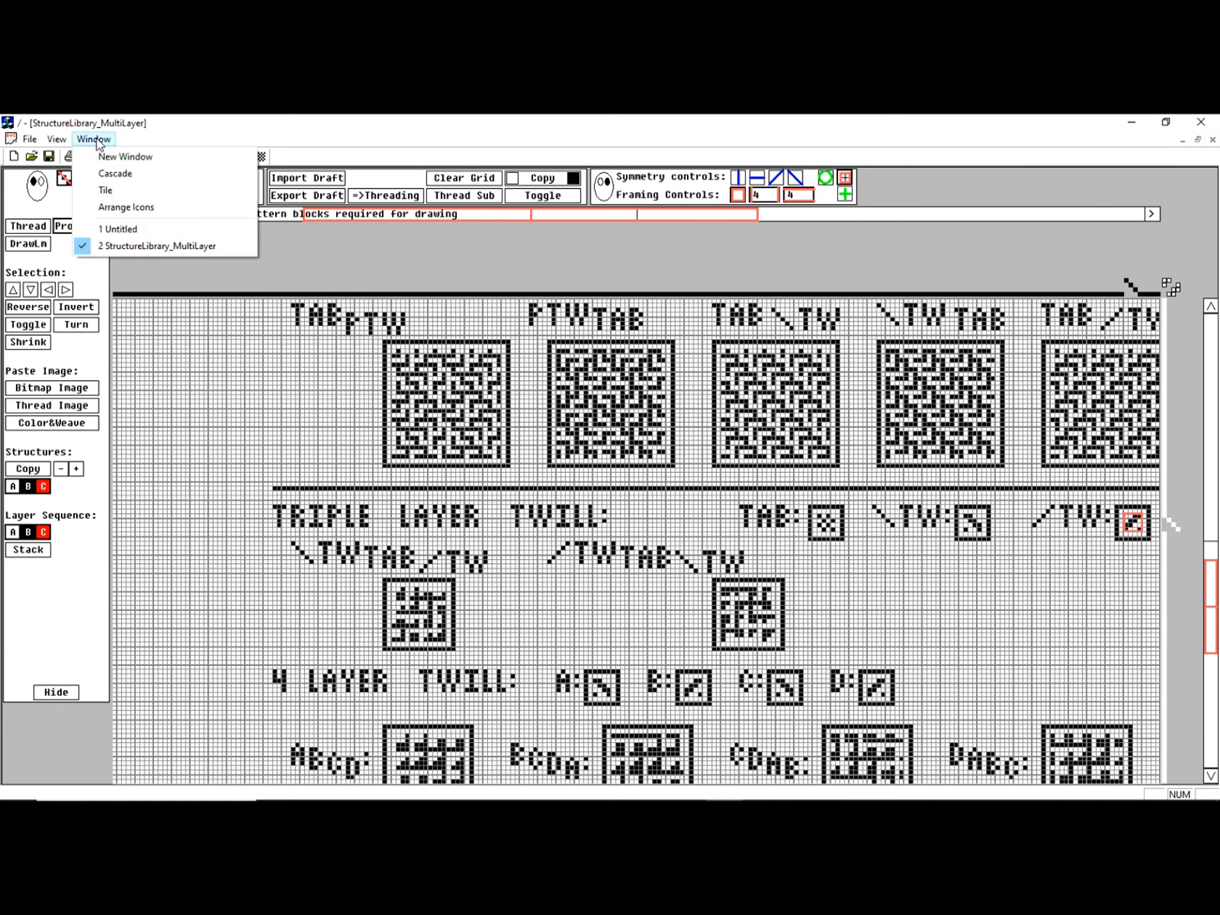
{"action": "left_click", "coordinate": [125, 232]}
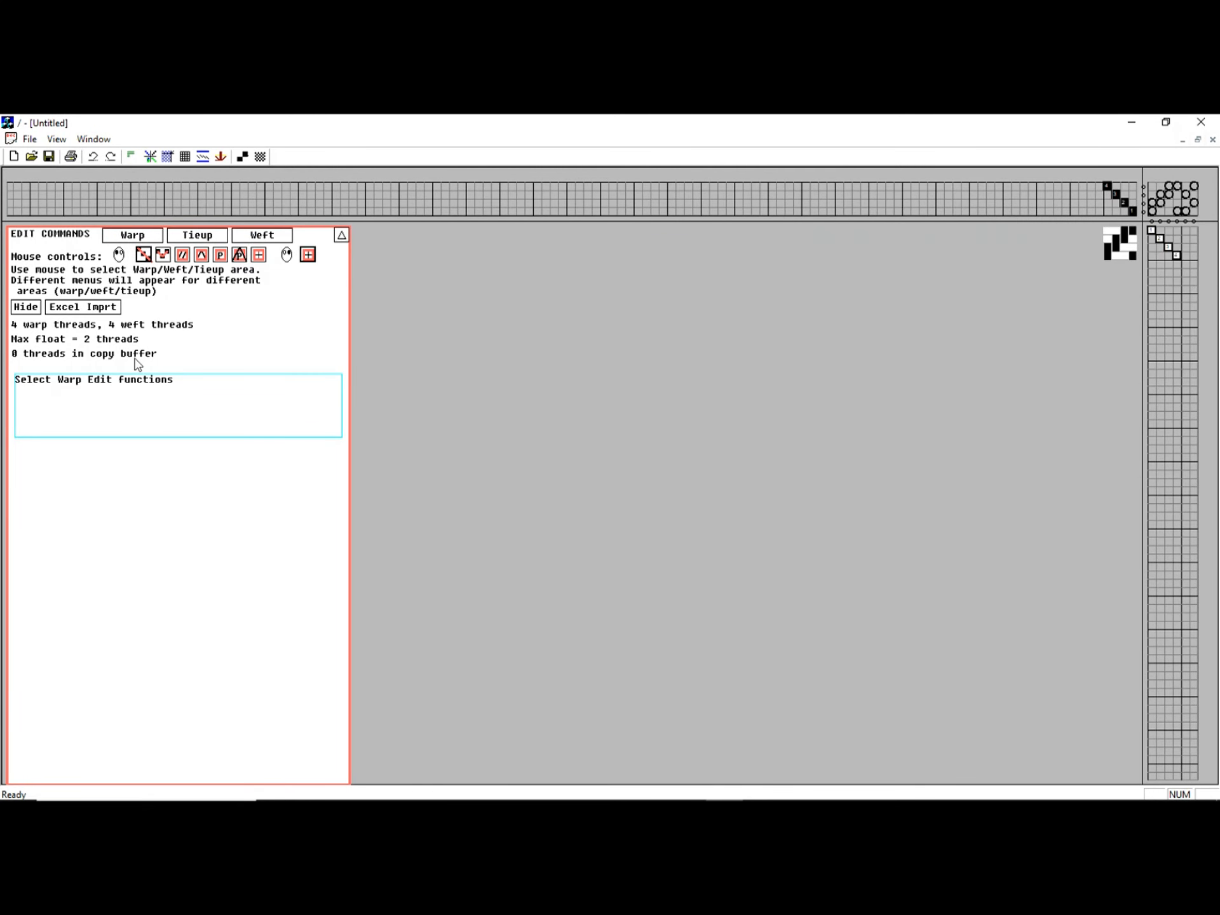
{"action": "left_click", "coordinate": [185, 156]}
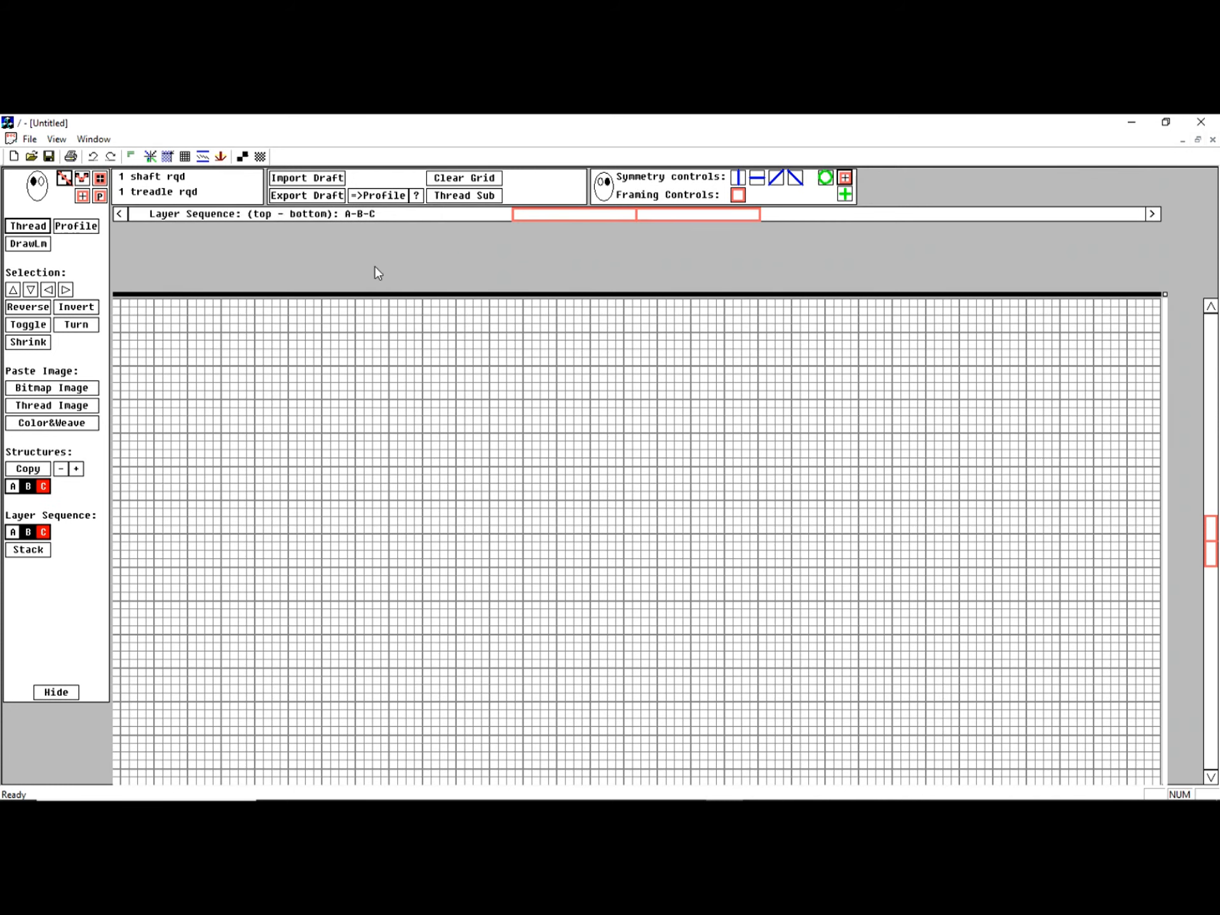
{"action": "left_click", "coordinate": [28, 550]}
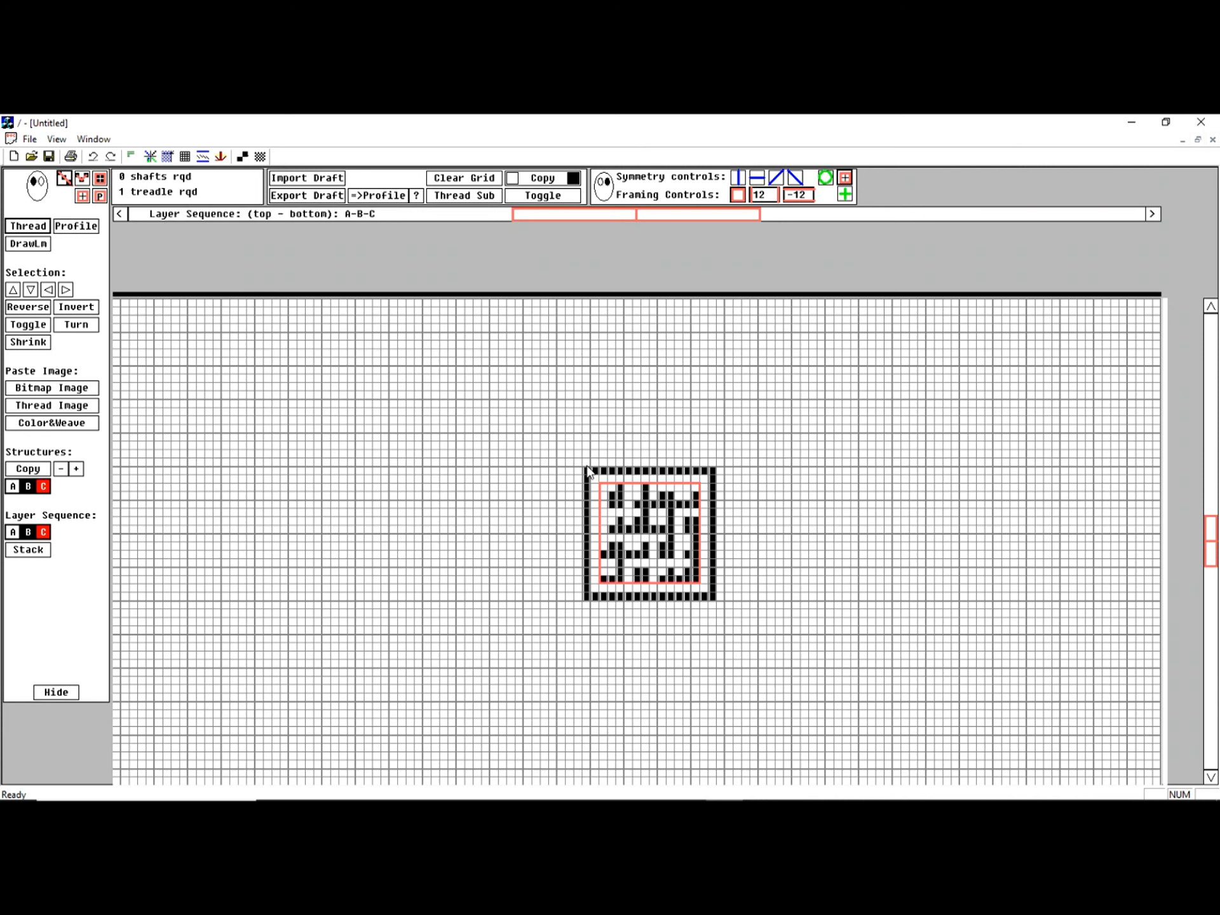
Copy a 21 by 21 area with the bordered A-B-C stack, paste it beside the library's \TWTAB/TW structure, and undo the paste
{"action": "left_click_drag", "start_coordinate": [587, 470], "coordinate": [715, 592]}
{"action": "left_click_drag", "start_coordinate": [760, 642], "coordinate": [757, 641]}
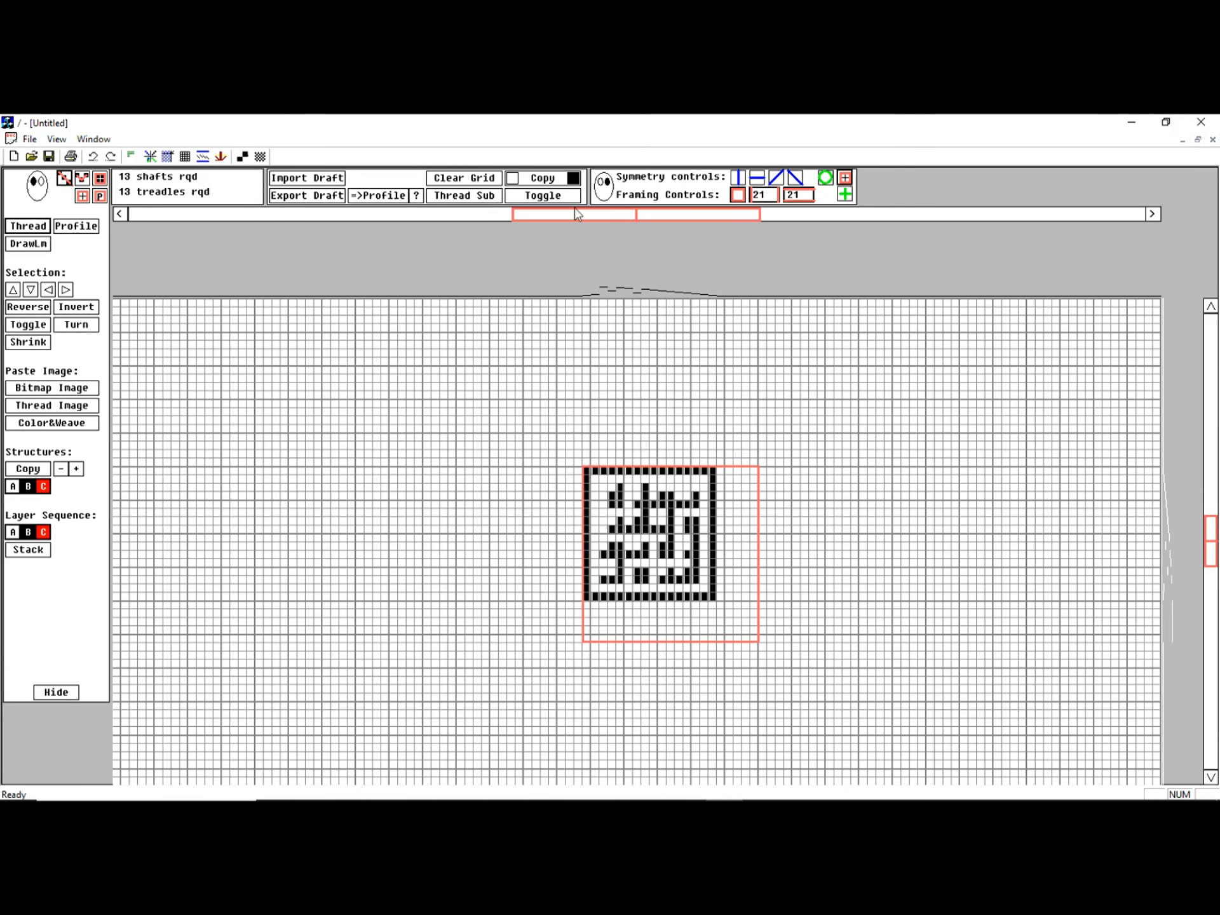
{"action": "left_click", "coordinate": [543, 183]}
{"action": "left_click", "coordinate": [100, 196]}
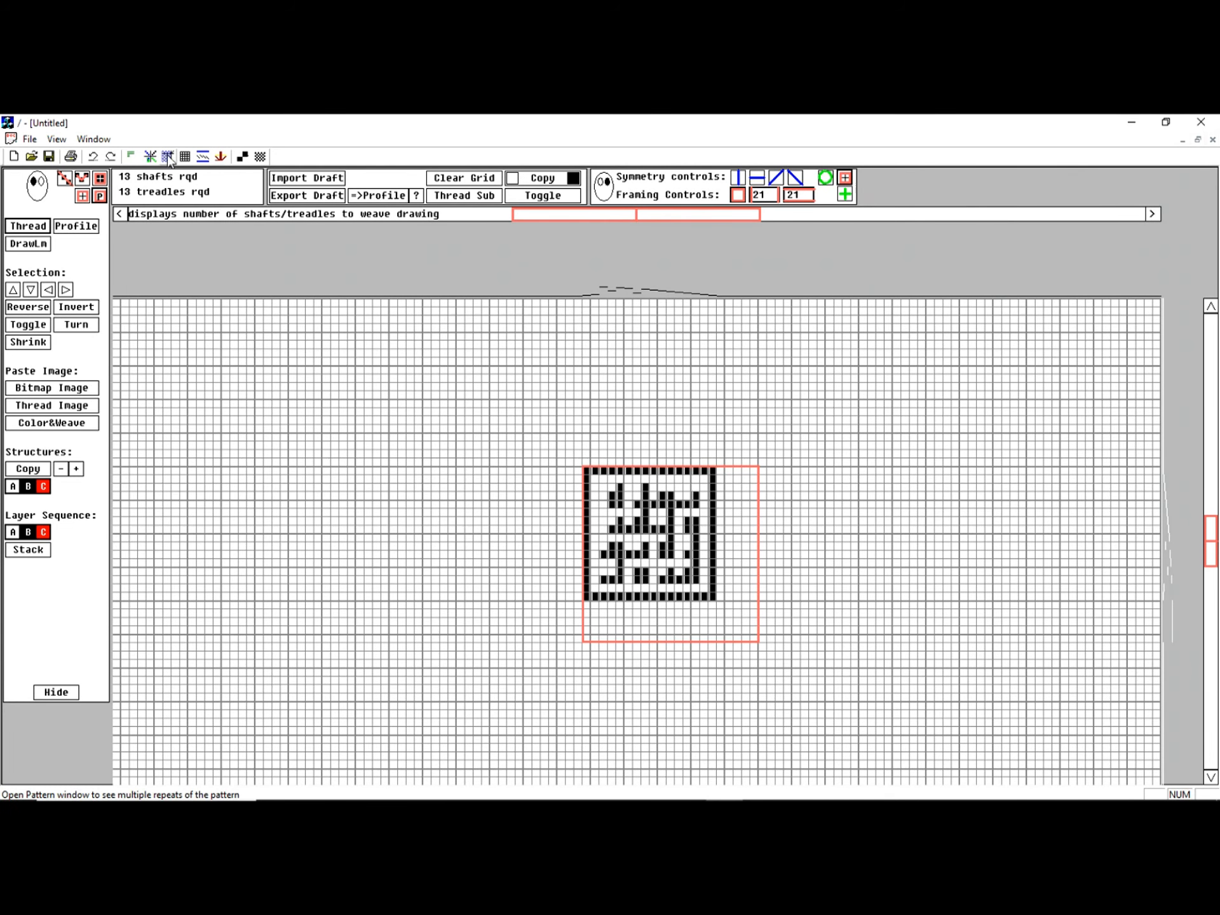
{"action": "left_click", "coordinate": [93, 138]}
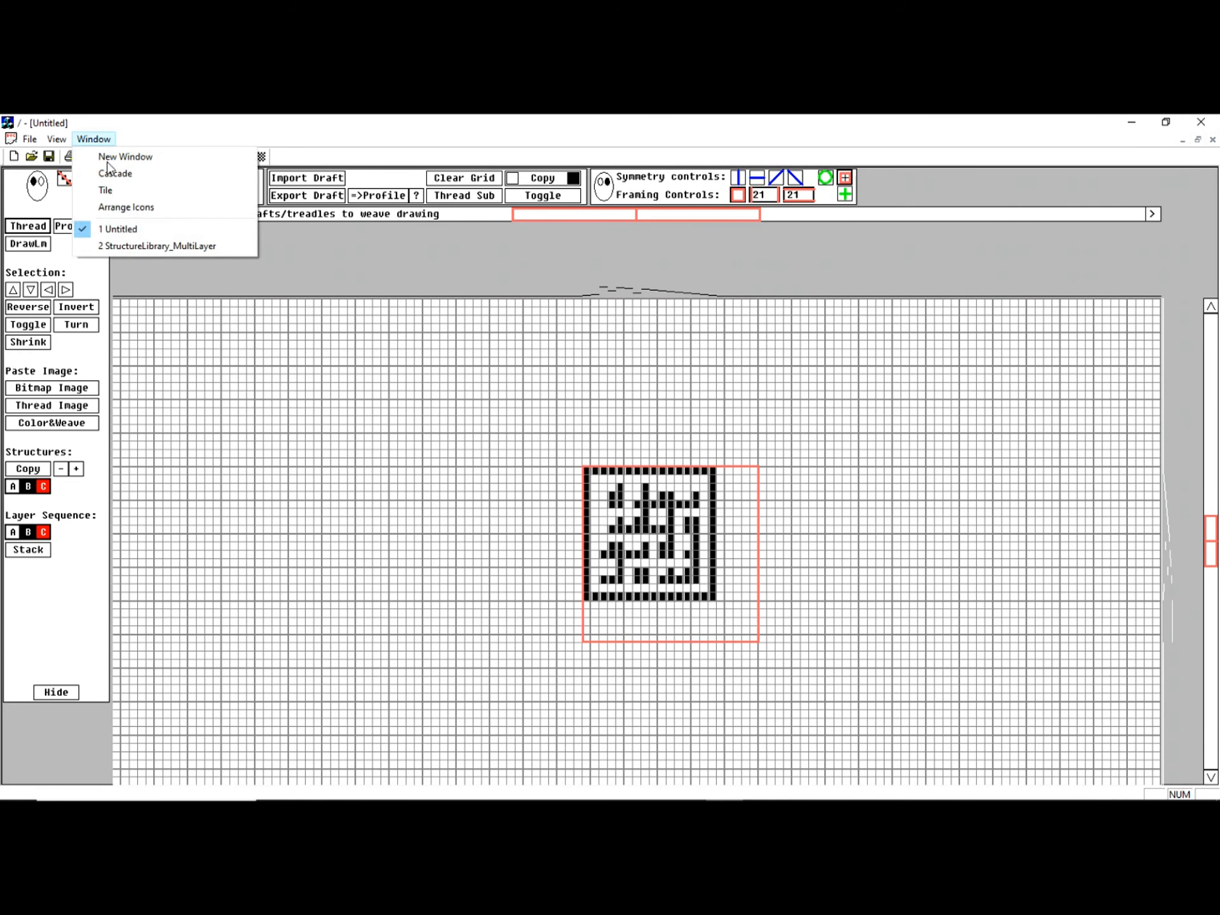
{"action": "left_click", "coordinate": [147, 246]}
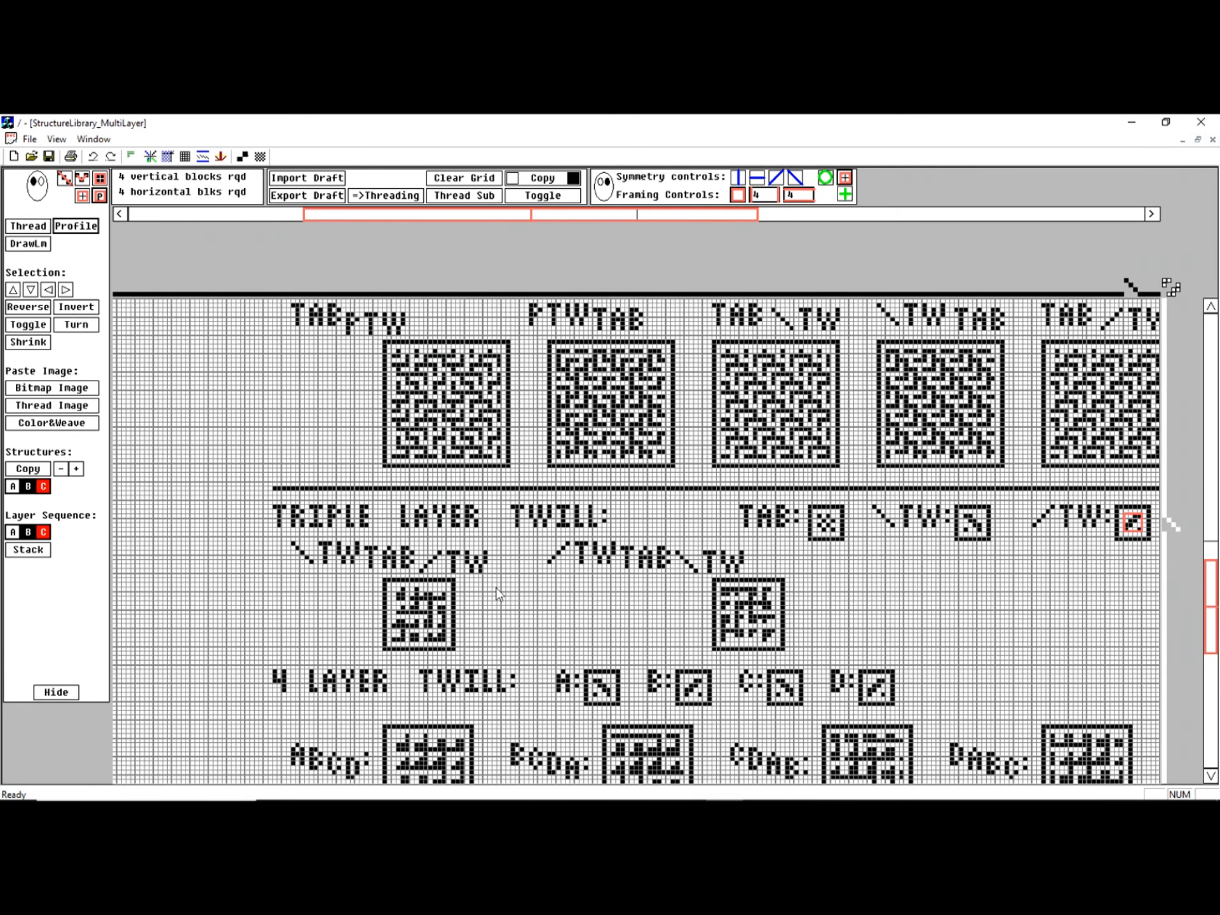
{"action": "left_click", "coordinate": [536, 619]}
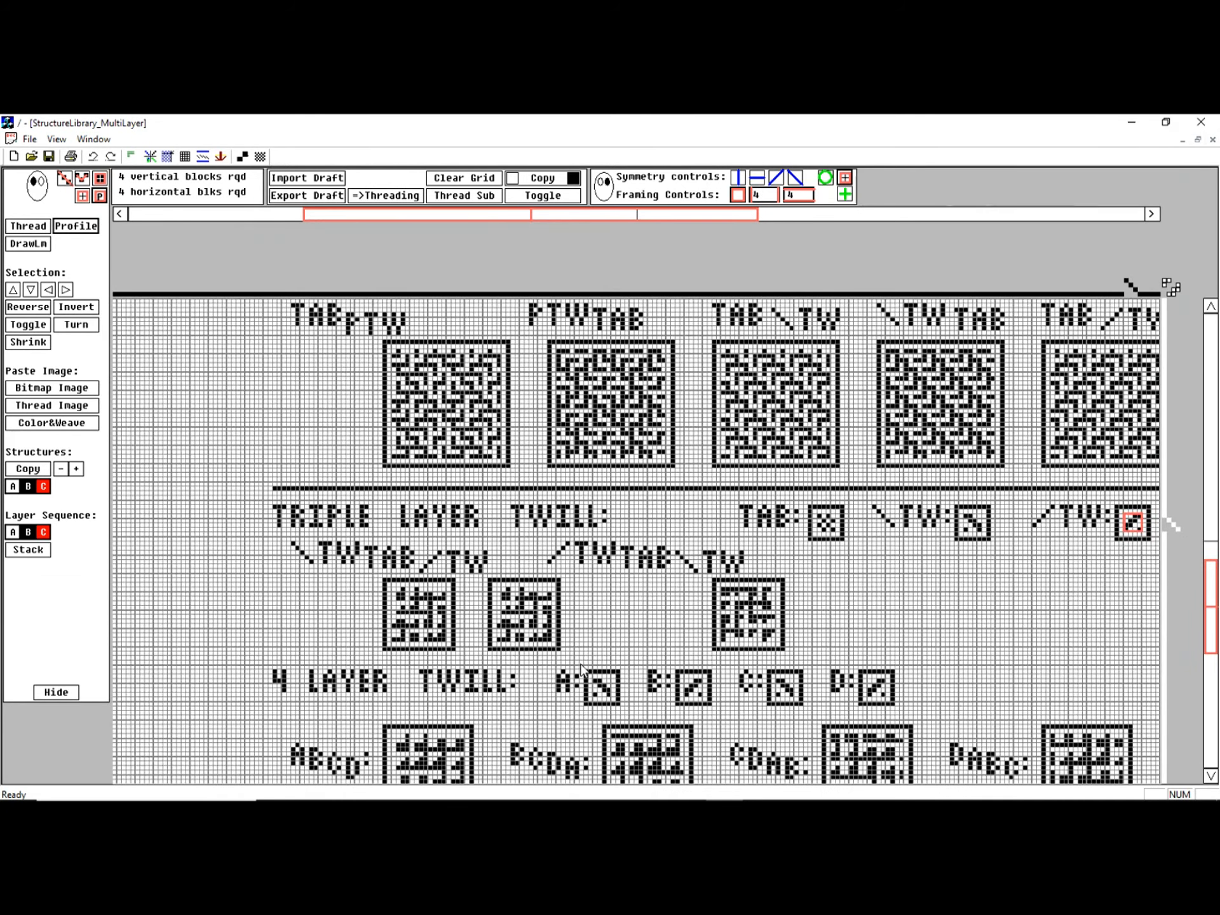
{"action": "key", "text": "ctrl+z"}
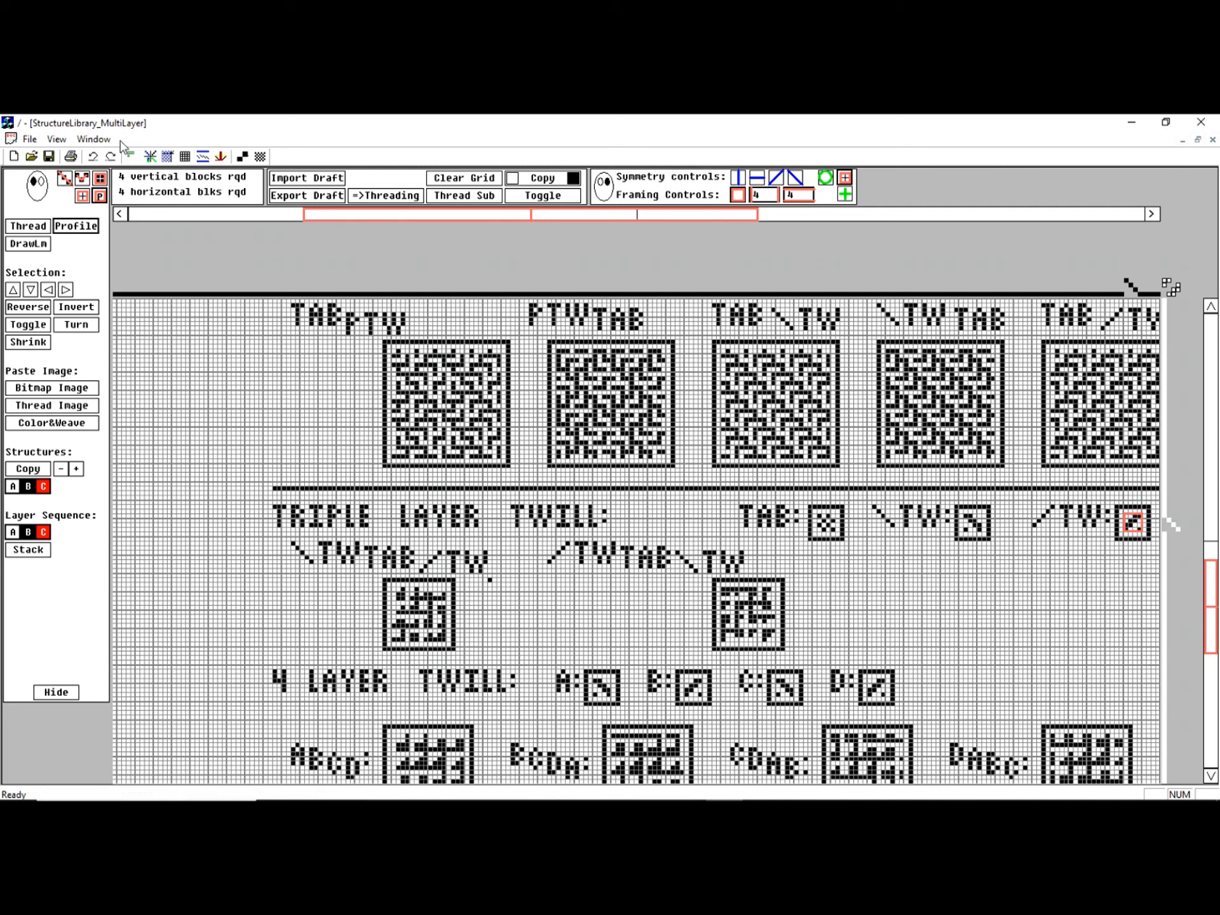
Return to the Untitled drawing, change the layer sequence to C-B-A and stack the structures again
{"action": "left_click", "coordinate": [94, 138]}
{"action": "left_click", "coordinate": [151, 232]}
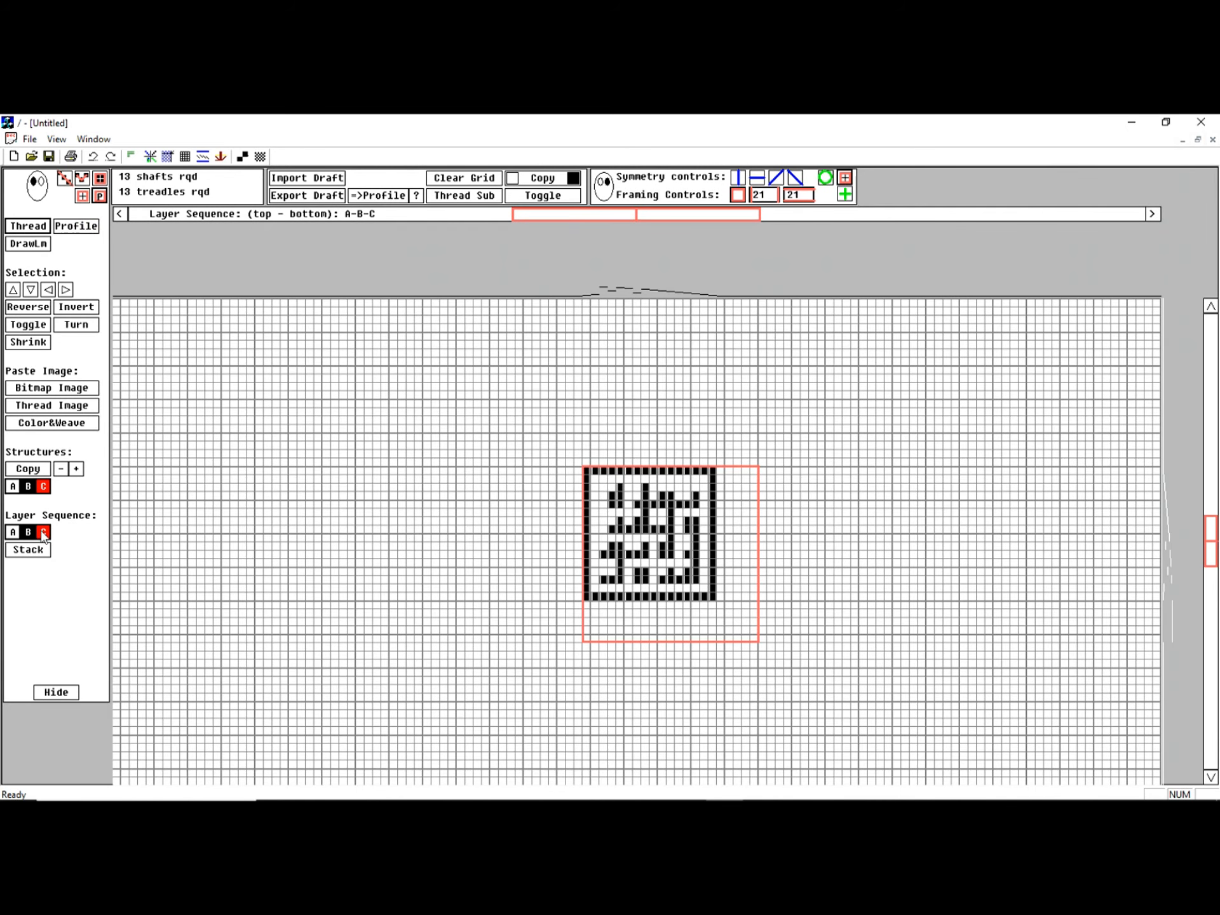
{"action": "left_click_drag", "start_coordinate": [38, 536], "coordinate": [13, 538]}
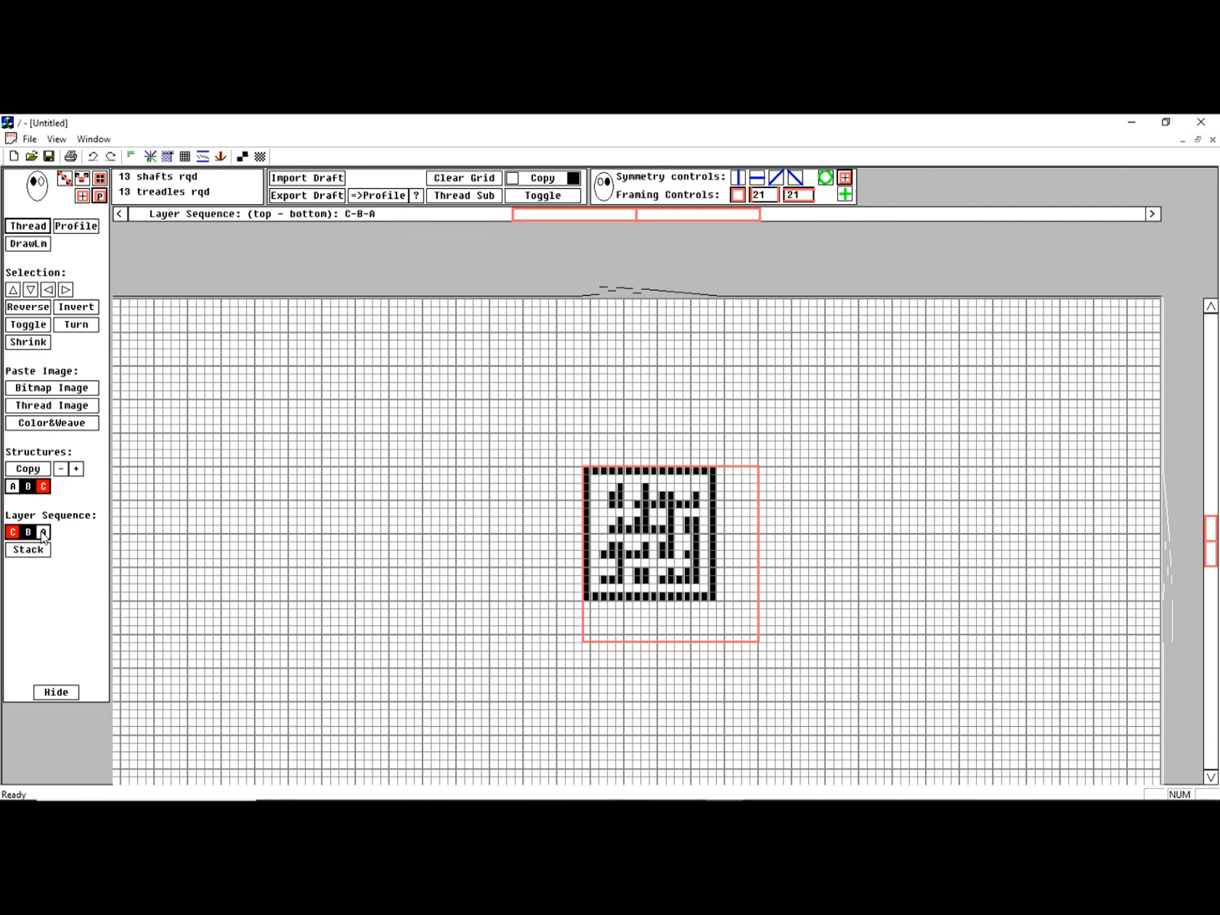
{"action": "left_click_drag", "start_coordinate": [43, 535], "coordinate": [31, 544]}
{"action": "left_click", "coordinate": [30, 550]}
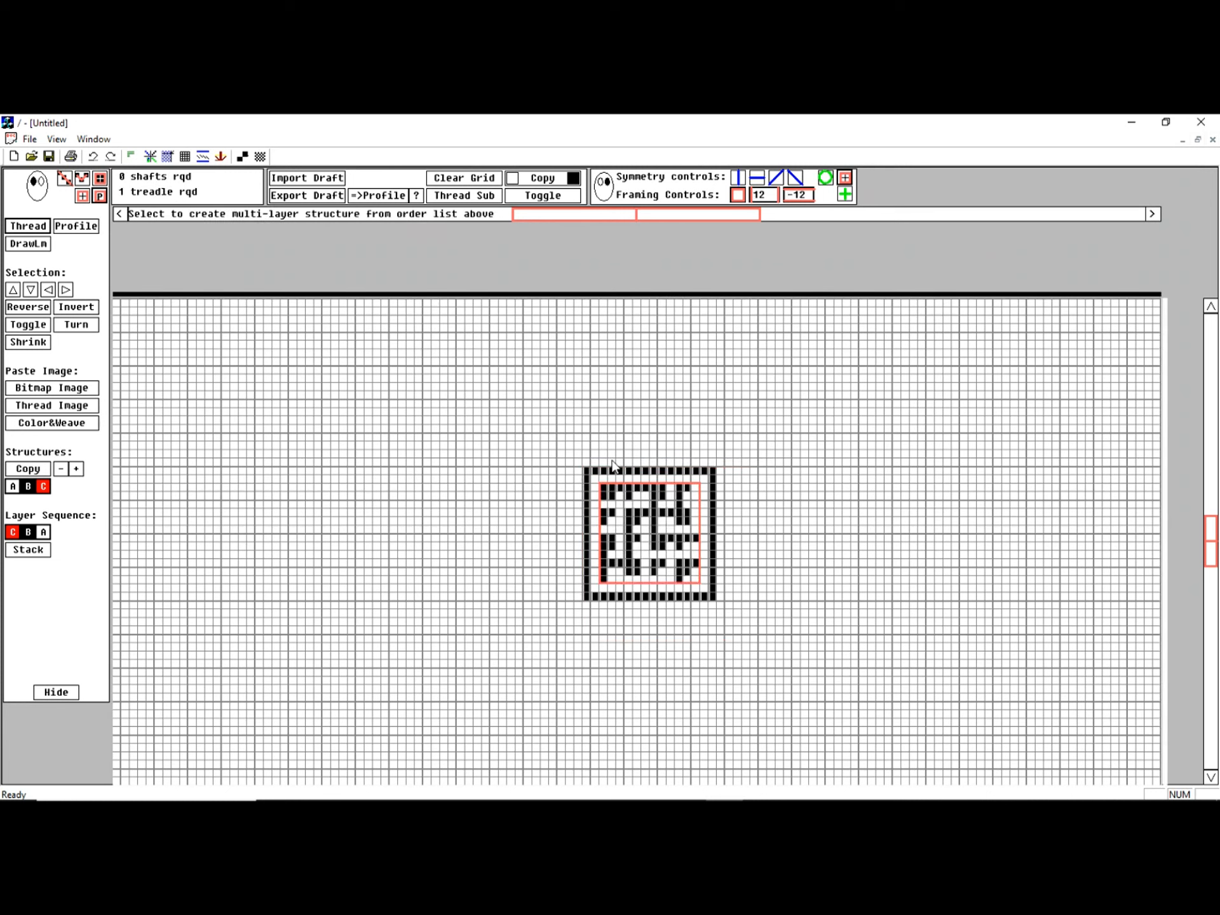
Copy a 22 by 22 area with the bordered C-B-A stack, paste it beside the library's /TWTAB\TW structure, and undo the paste
{"action": "left_click_drag", "start_coordinate": [591, 473], "coordinate": [767, 650]}
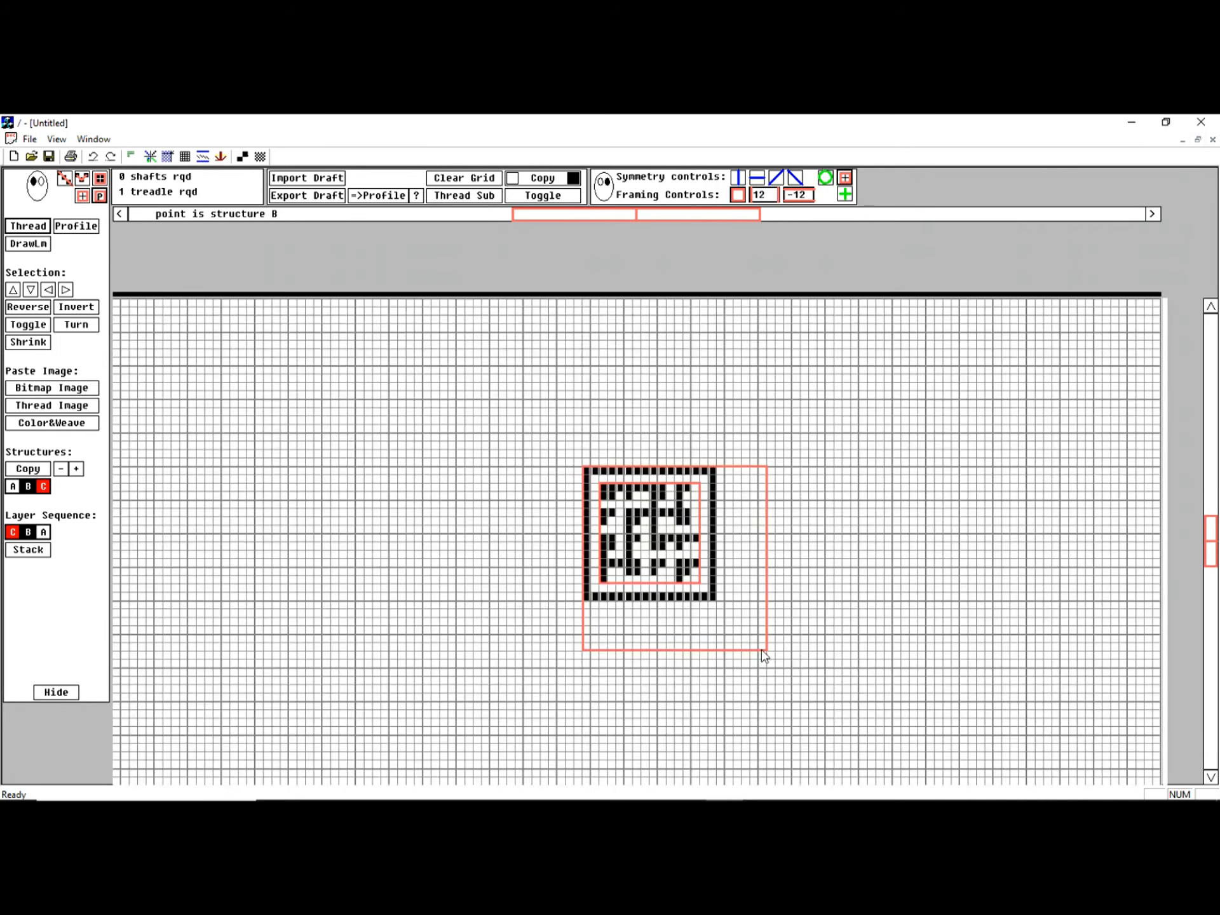
{"action": "left_click", "coordinate": [539, 184]}
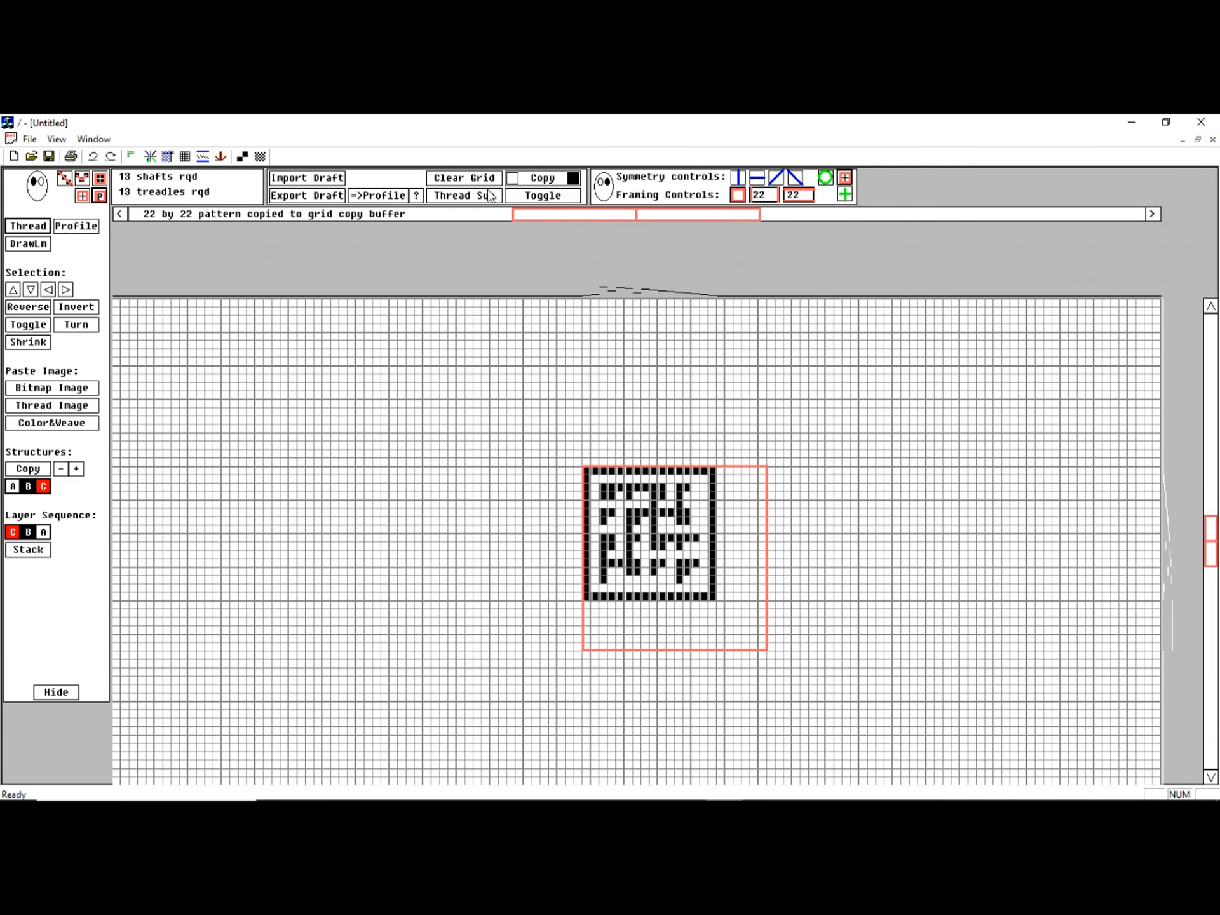
{"action": "left_click", "coordinate": [94, 138]}
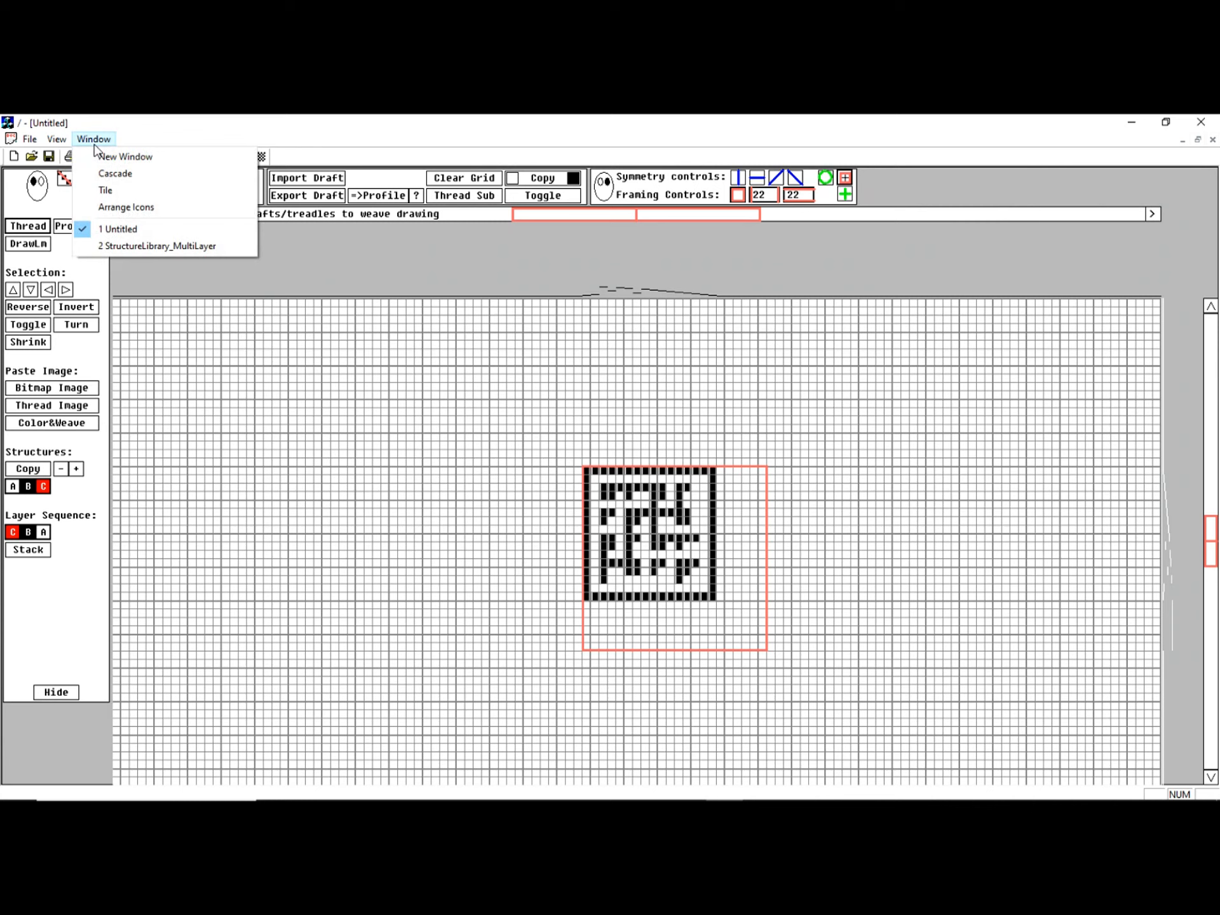
{"action": "left_click", "coordinate": [162, 246]}
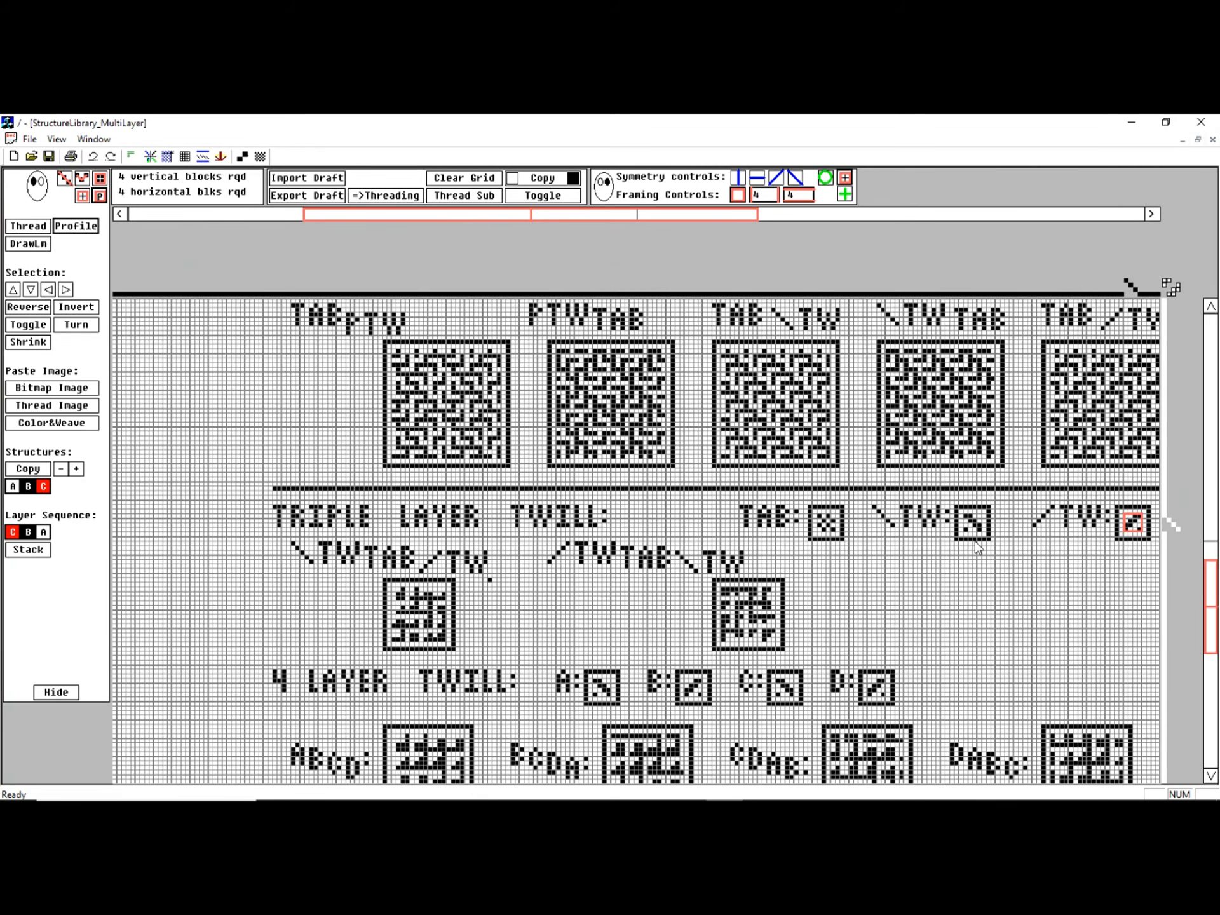
{"action": "left_click", "coordinate": [819, 586]}
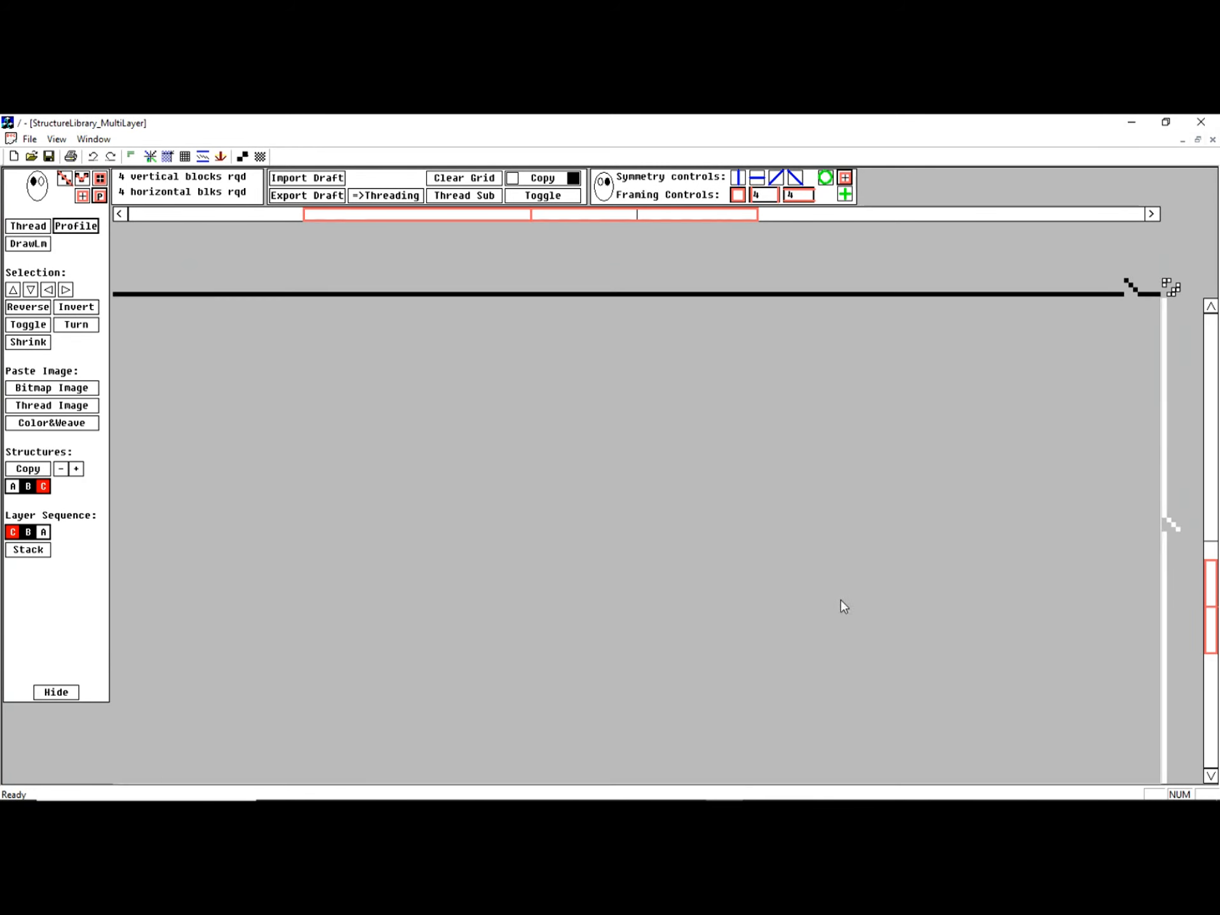
{"action": "key", "text": "ctrl+z"}
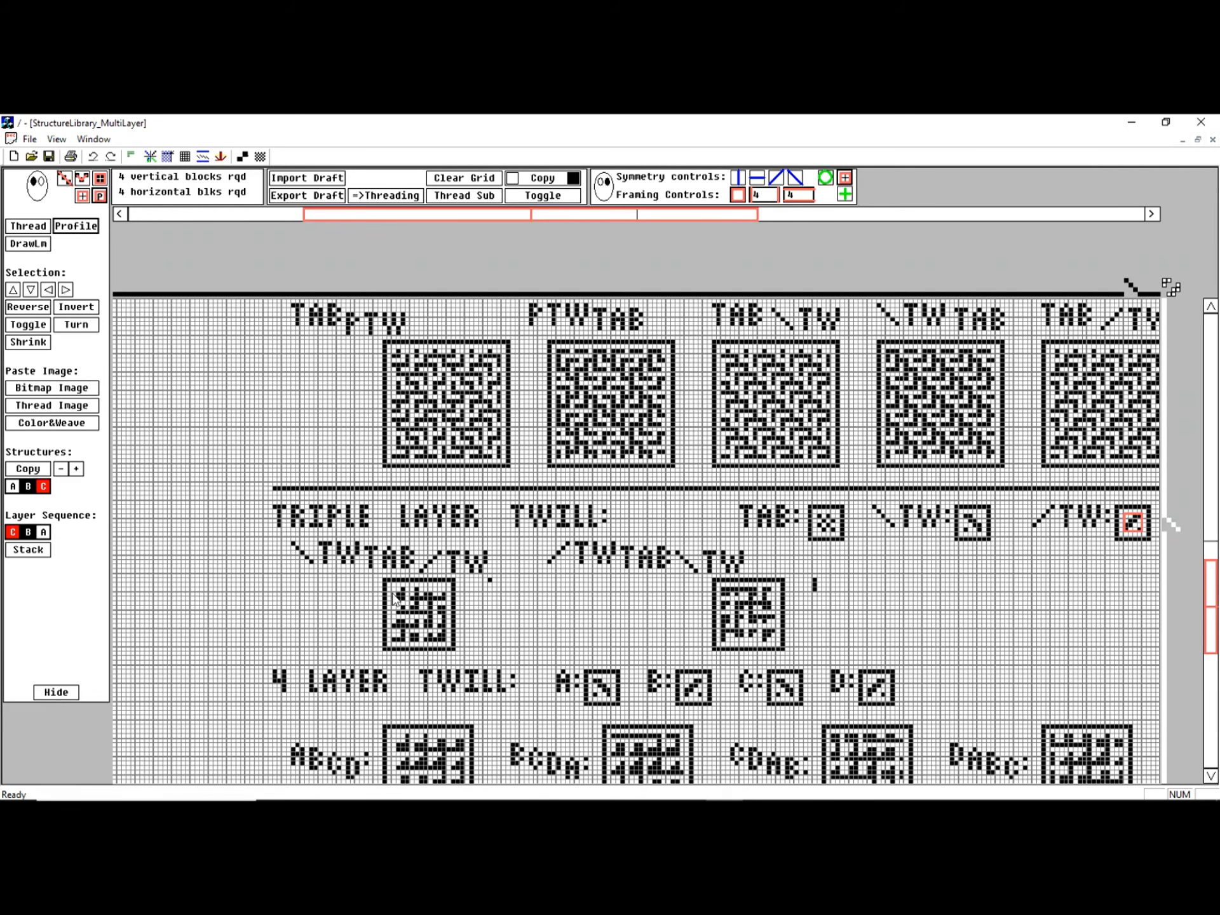
Reduce the structures to two, and copy the 12 by 12 \TWTAB/TW weave into structure A and /TWTAB\TW into structure B
{"action": "scroll", "coordinate": [421, 587], "scroll_direction": "up", "scroll_amount": 1}
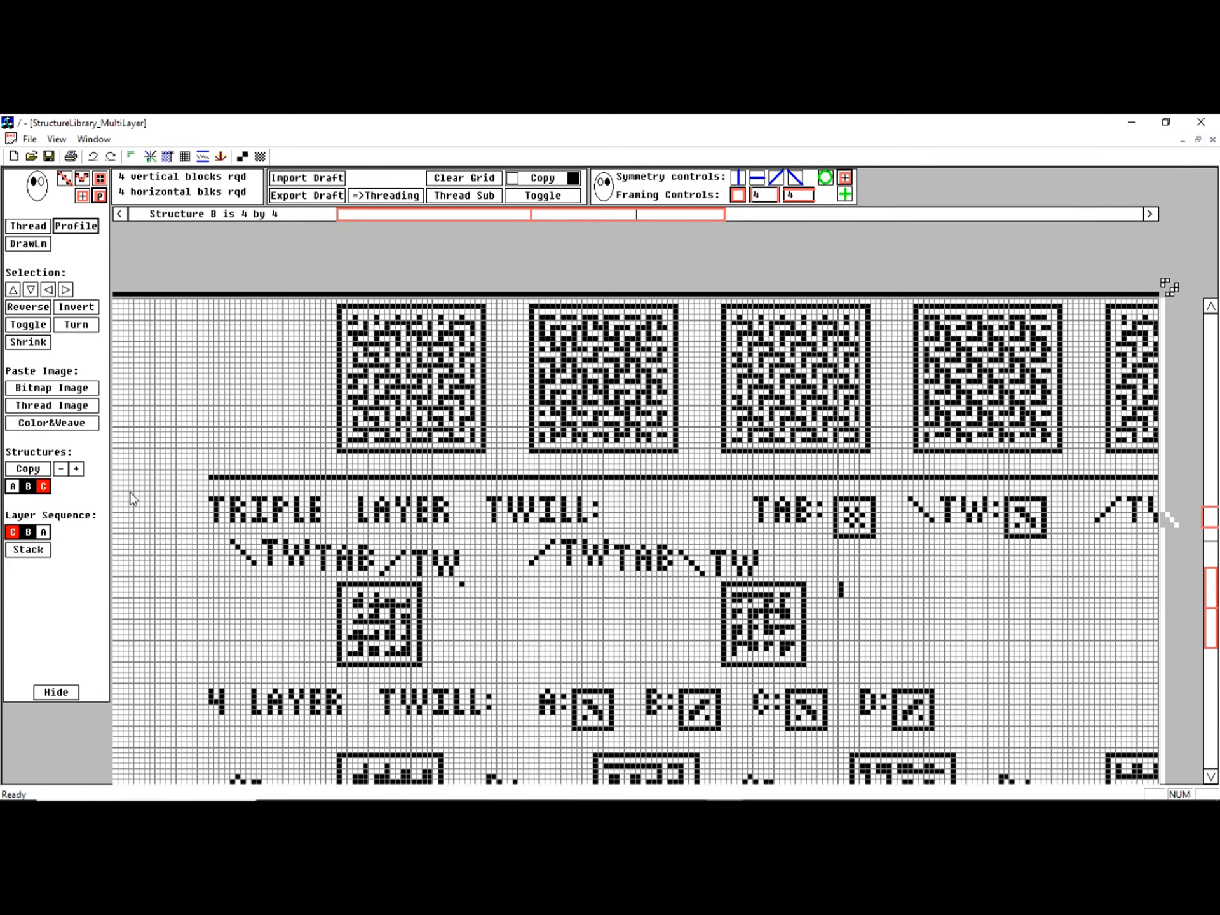
{"action": "left_click", "coordinate": [61, 468]}
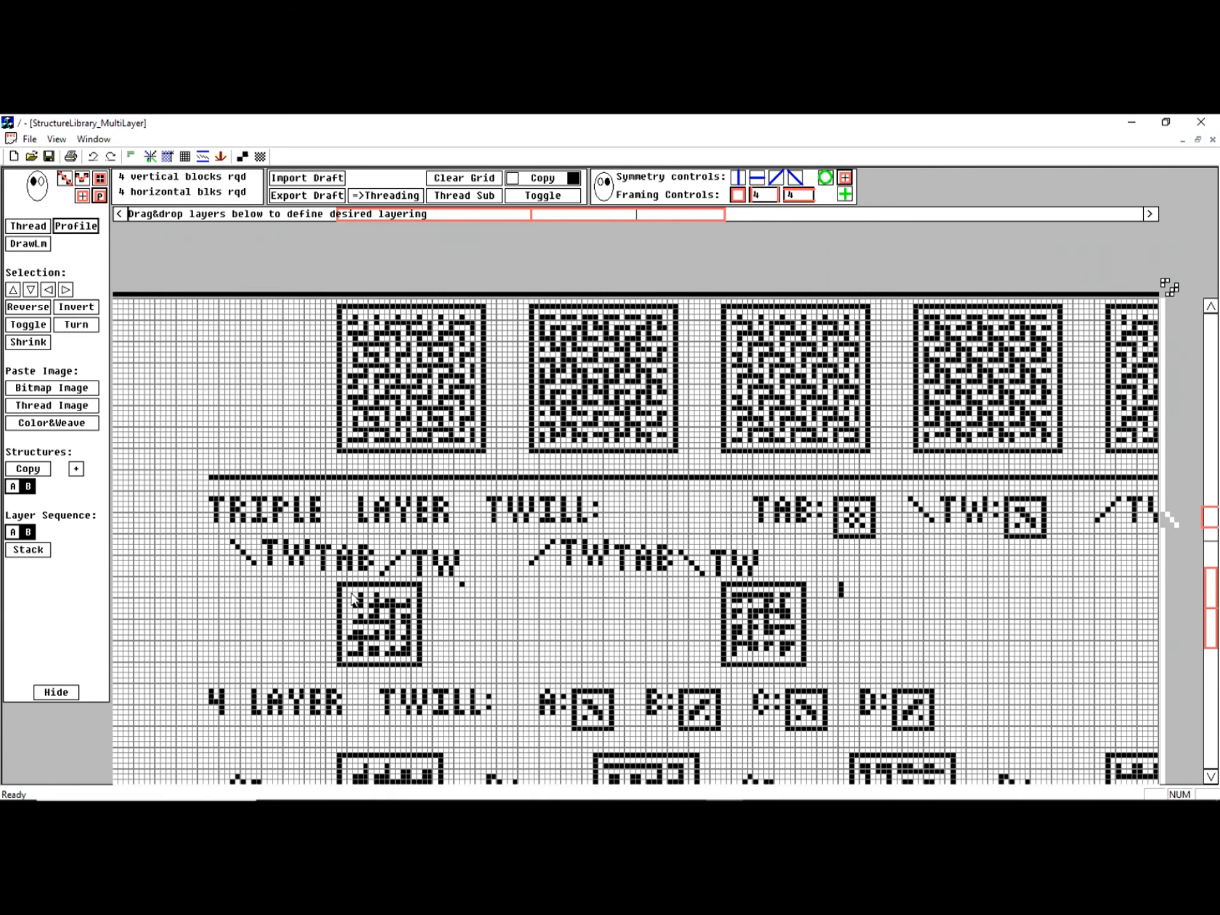
{"action": "left_click_drag", "start_coordinate": [350, 595], "coordinate": [411, 654]}
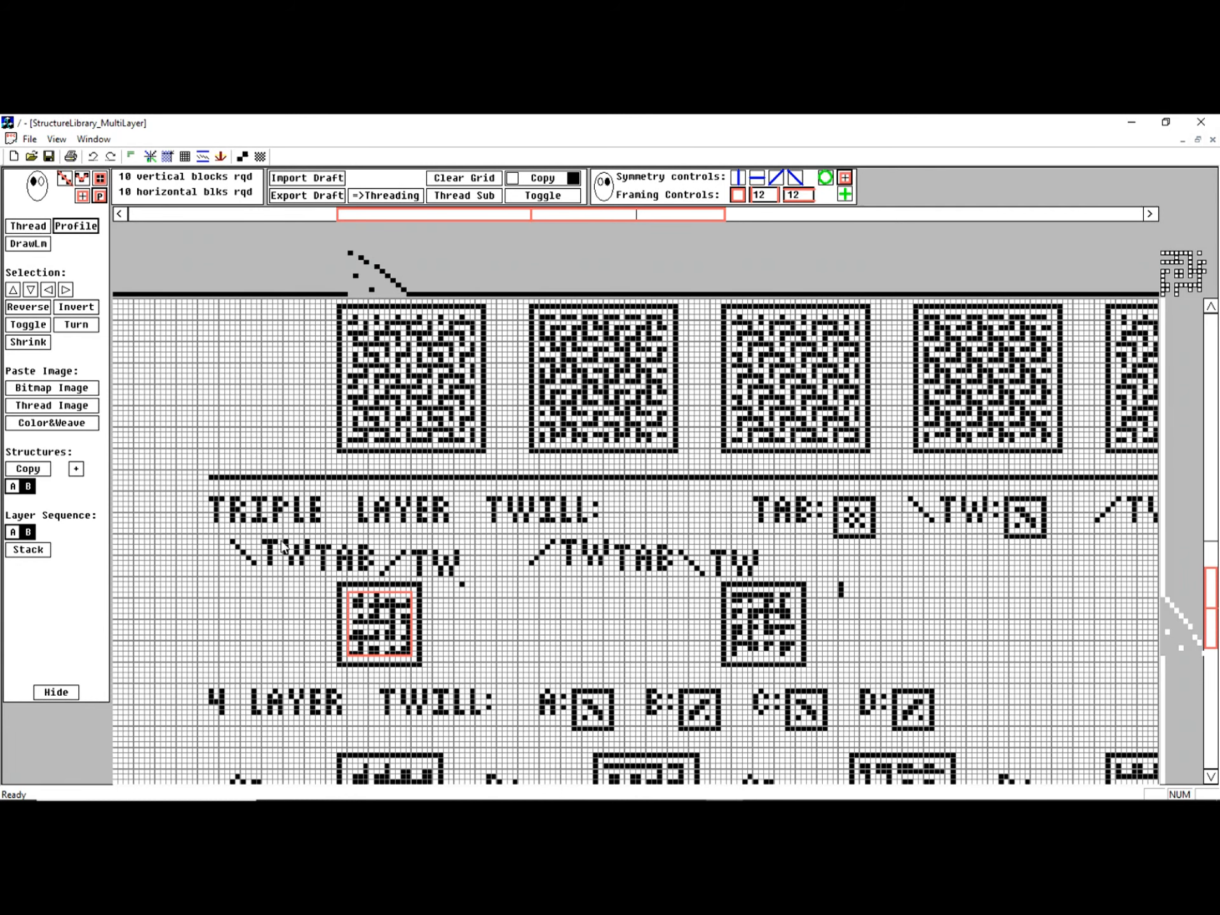
{"action": "left_click", "coordinate": [9, 486]}
{"action": "left_click_drag", "start_coordinate": [735, 597], "coordinate": [799, 660]}
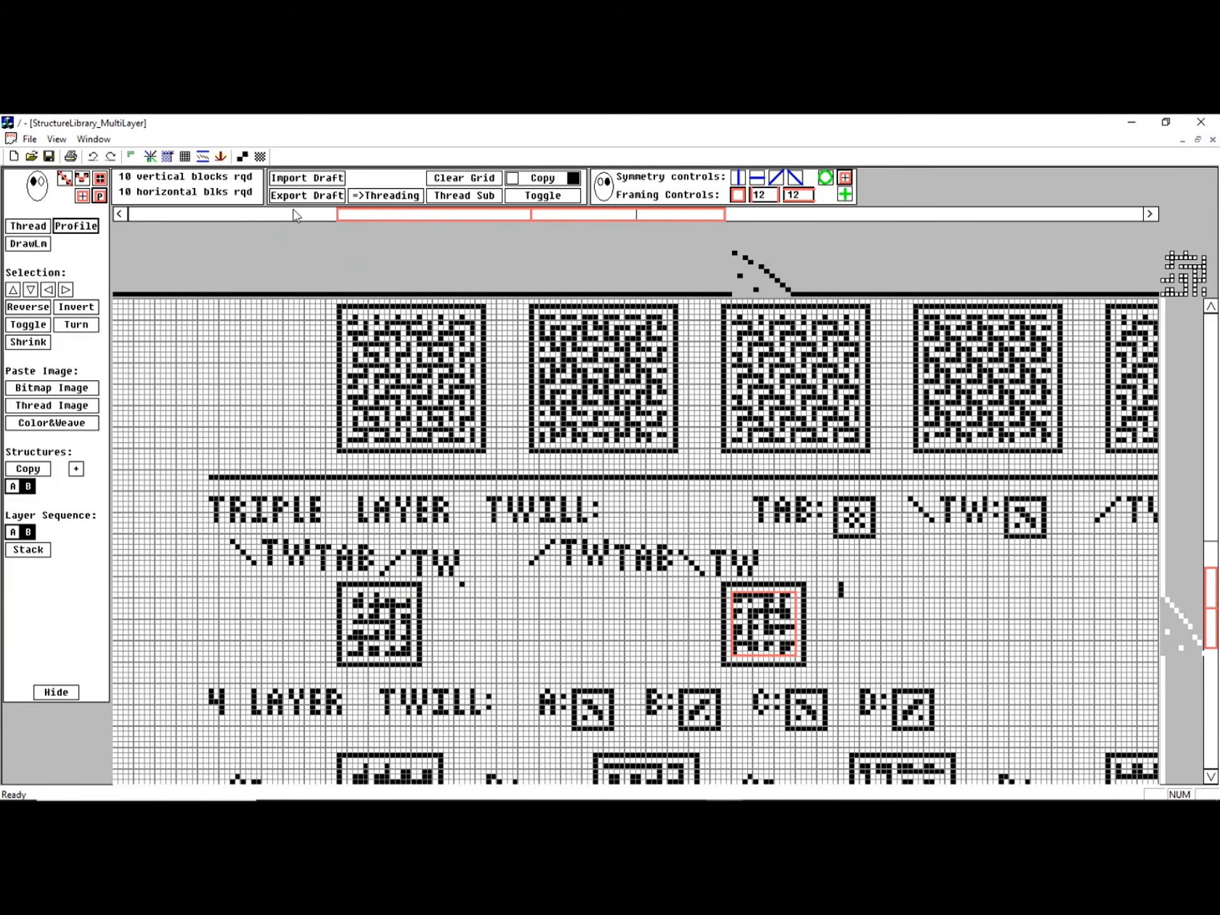
{"action": "left_click_drag", "start_coordinate": [24, 483], "coordinate": [27, 486]}
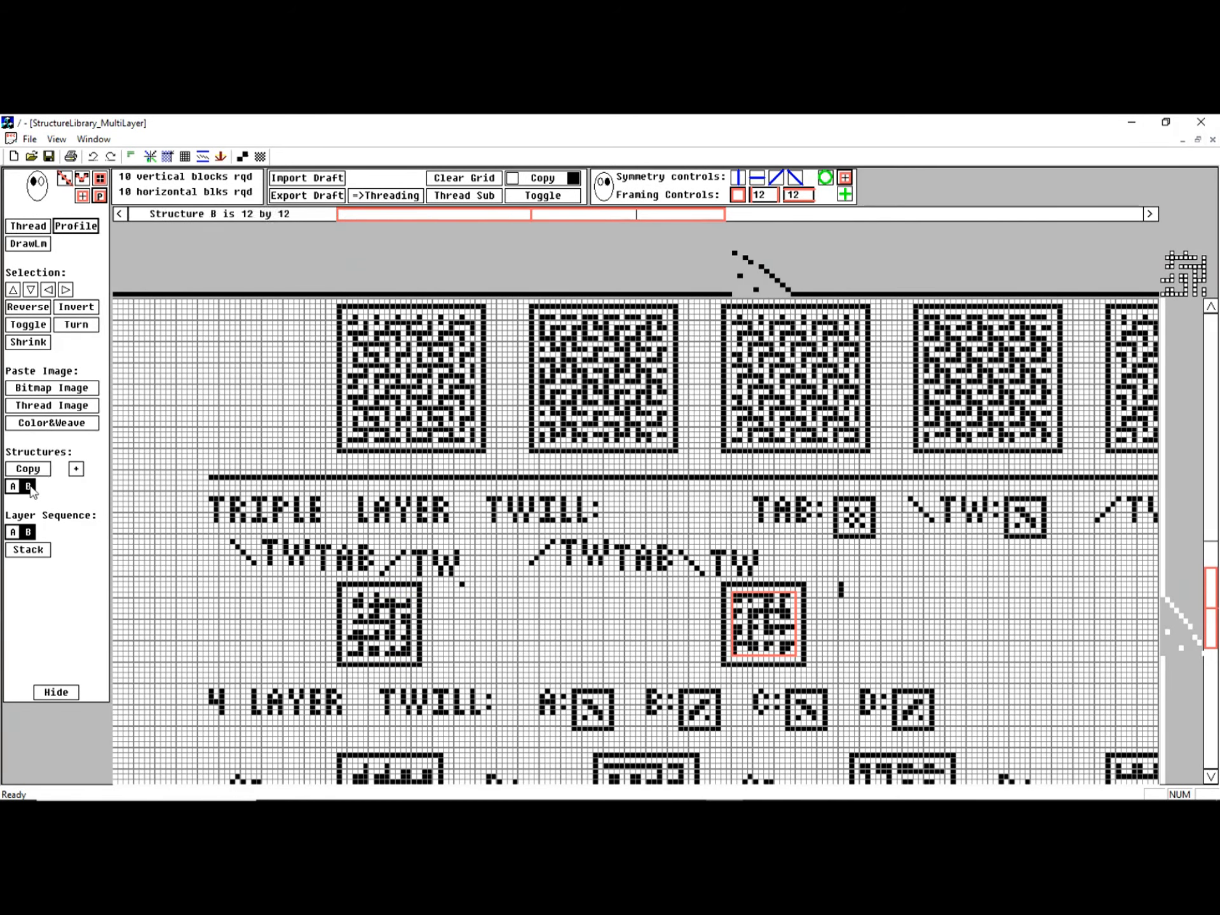
Return to the Untitled drawing and clear its grid
{"action": "left_click", "coordinate": [94, 139]}
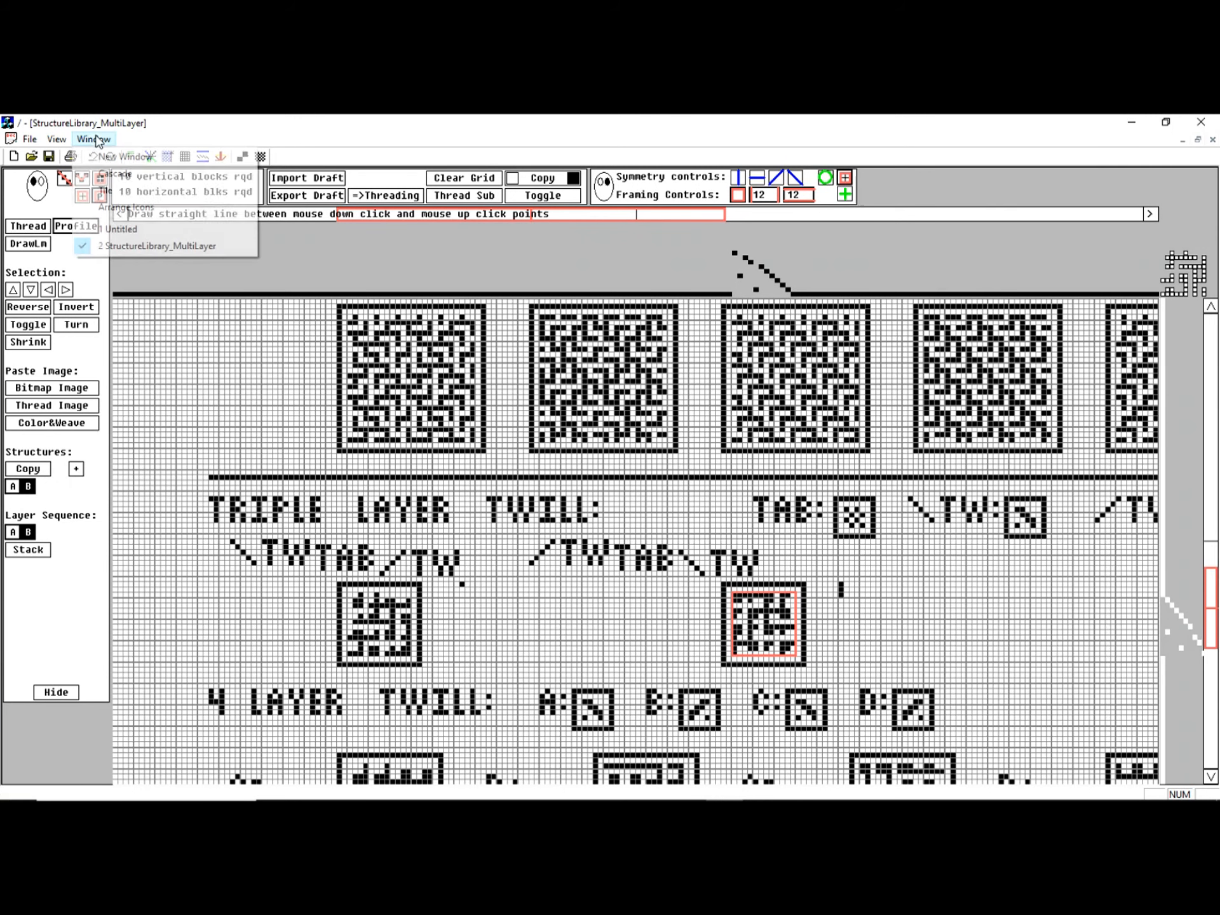
{"action": "left_click", "coordinate": [140, 232]}
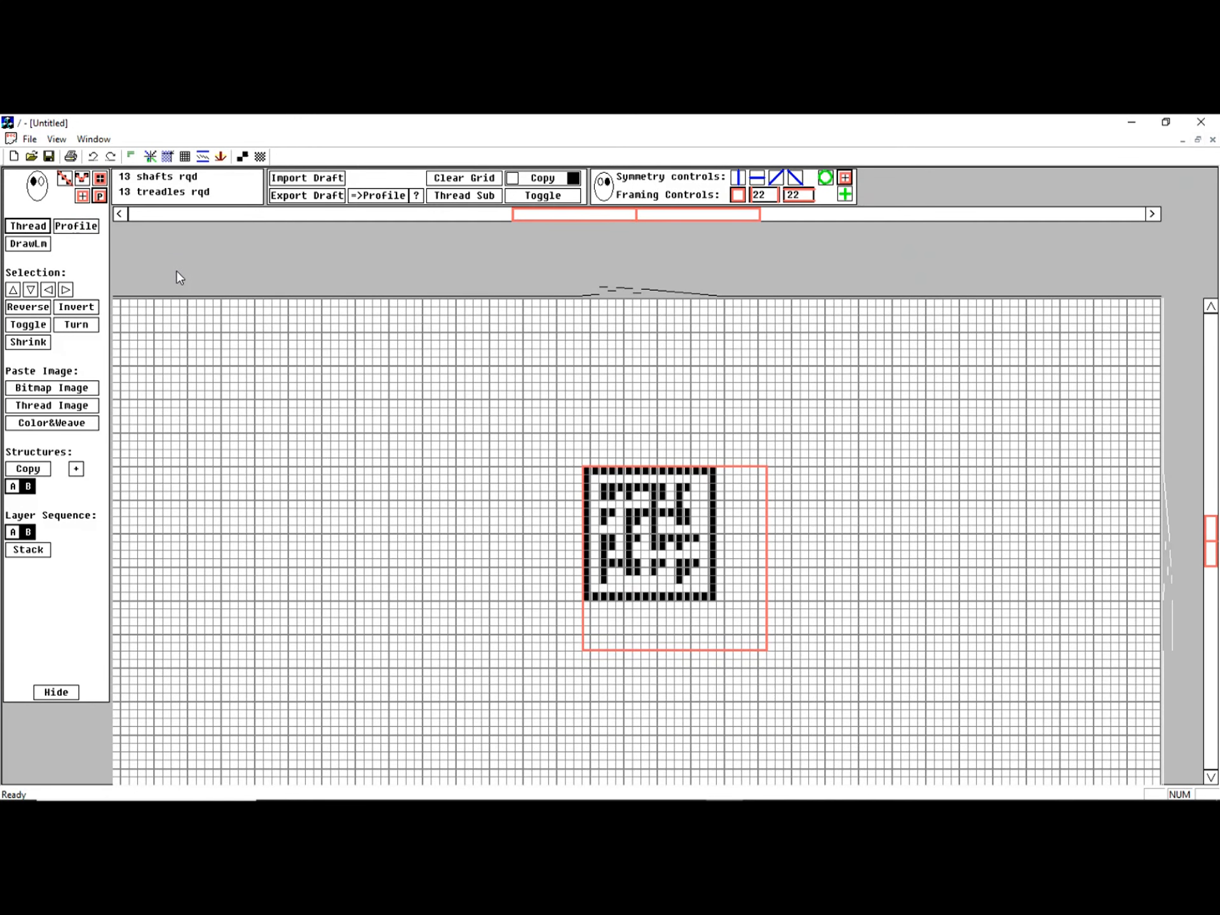
{"action": "left_click", "coordinate": [463, 180]}
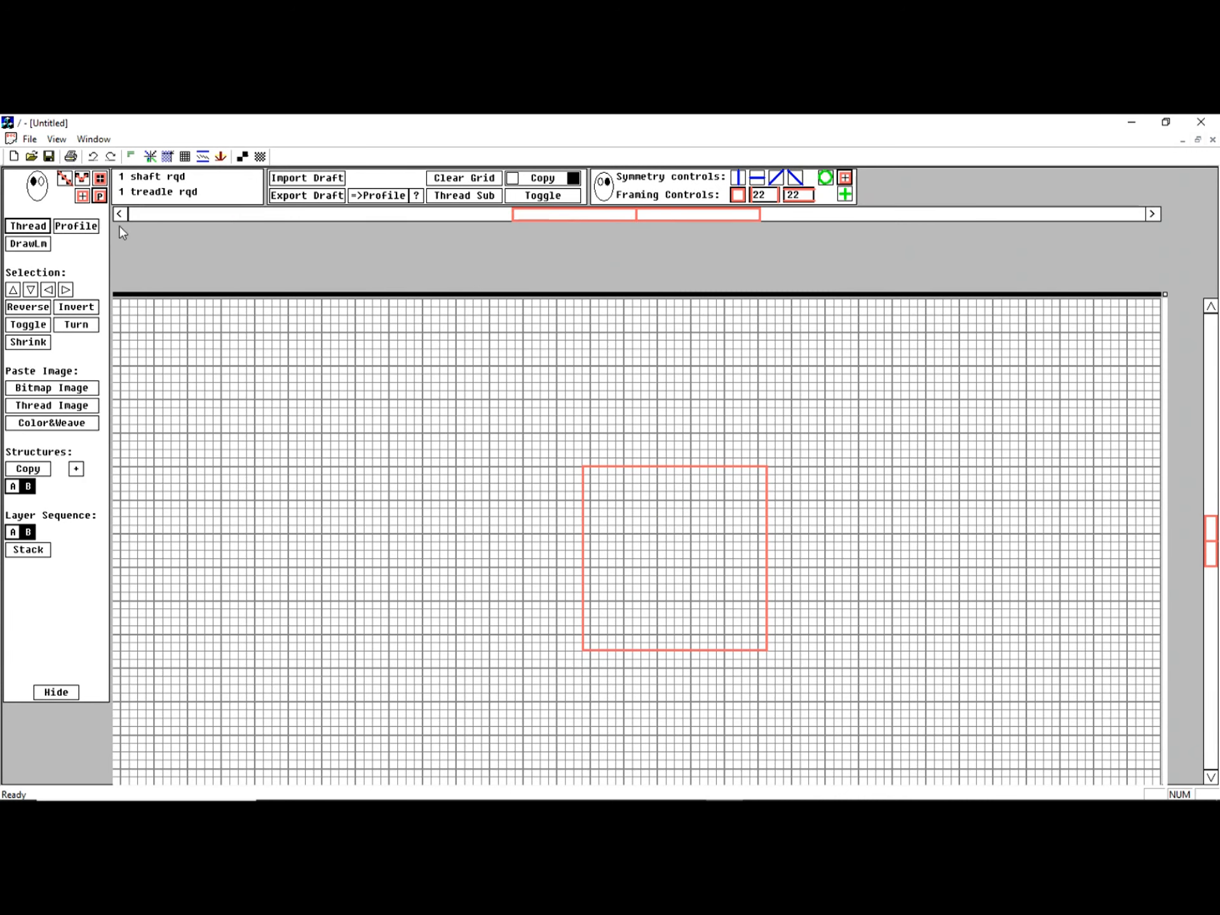
Fill two diagonally adjoining 4 by 4 squares on the empty grid and frame them as an 8 by 8 selection
{"action": "left_click", "coordinate": [99, 180]}
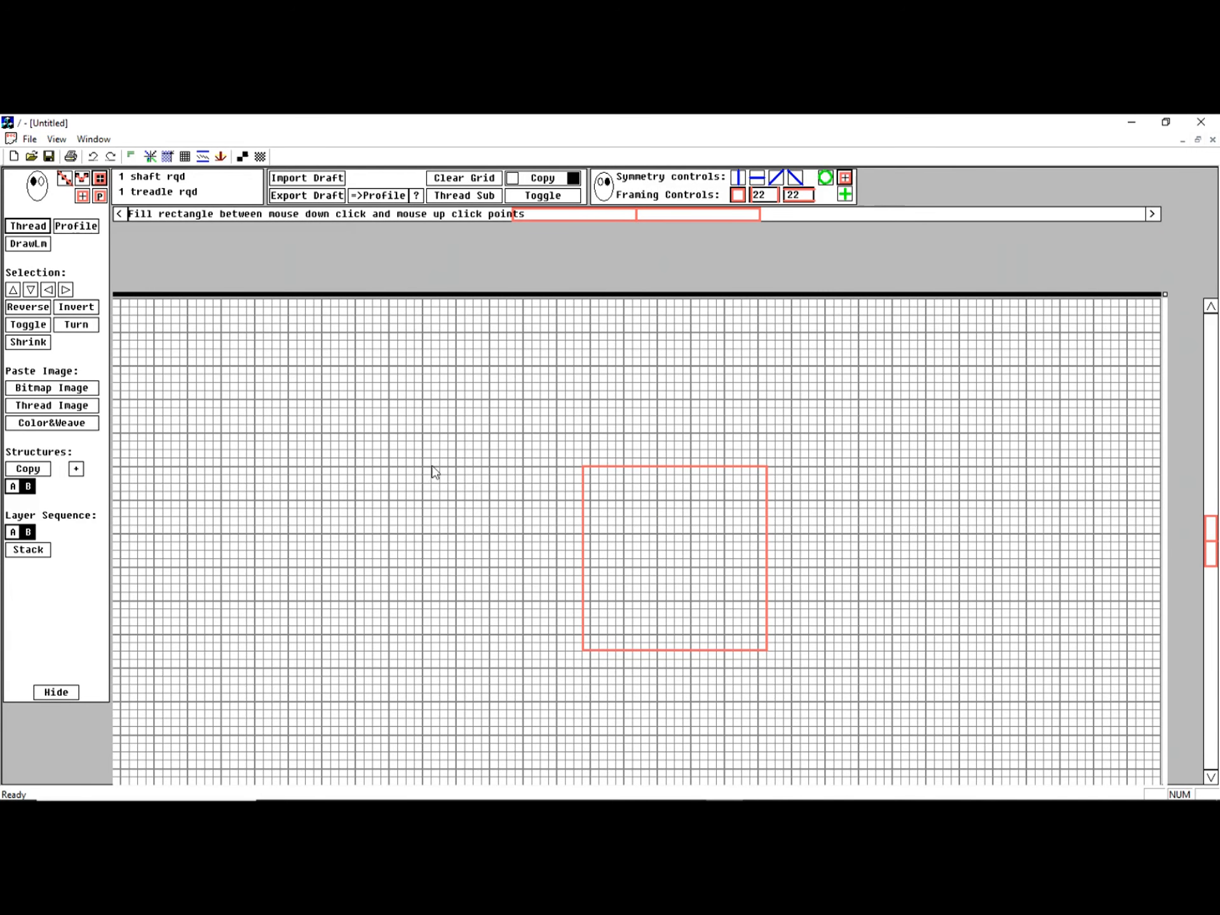
{"action": "left_click_drag", "start_coordinate": [424, 469], "coordinate": [493, 537]}
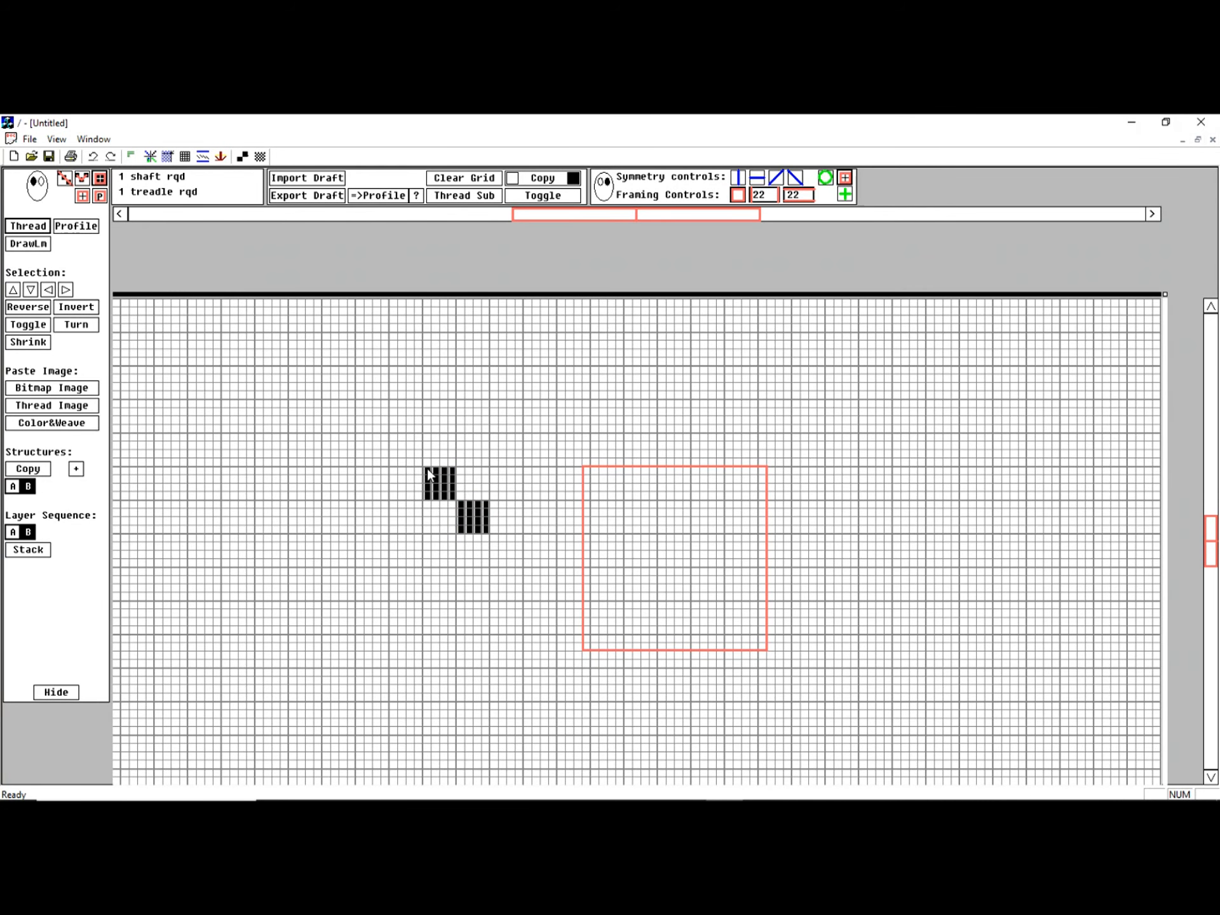
{"action": "left_click_drag", "start_coordinate": [429, 475], "coordinate": [486, 537]}
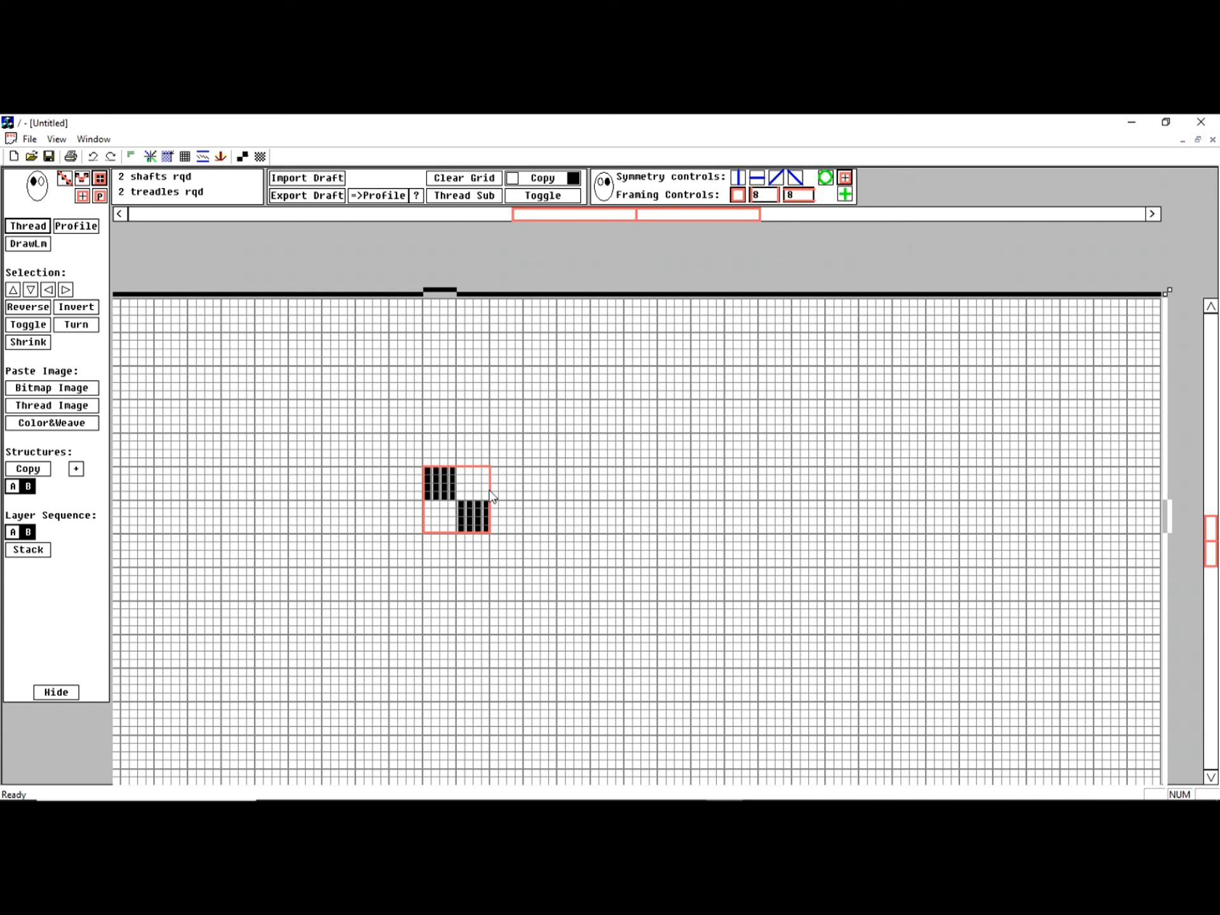
Substitute structures A and B into the framed profile and export it as a draft named TriplBlackoutCurtains, opened for pattern editing
{"action": "left_click", "coordinate": [14, 486]}
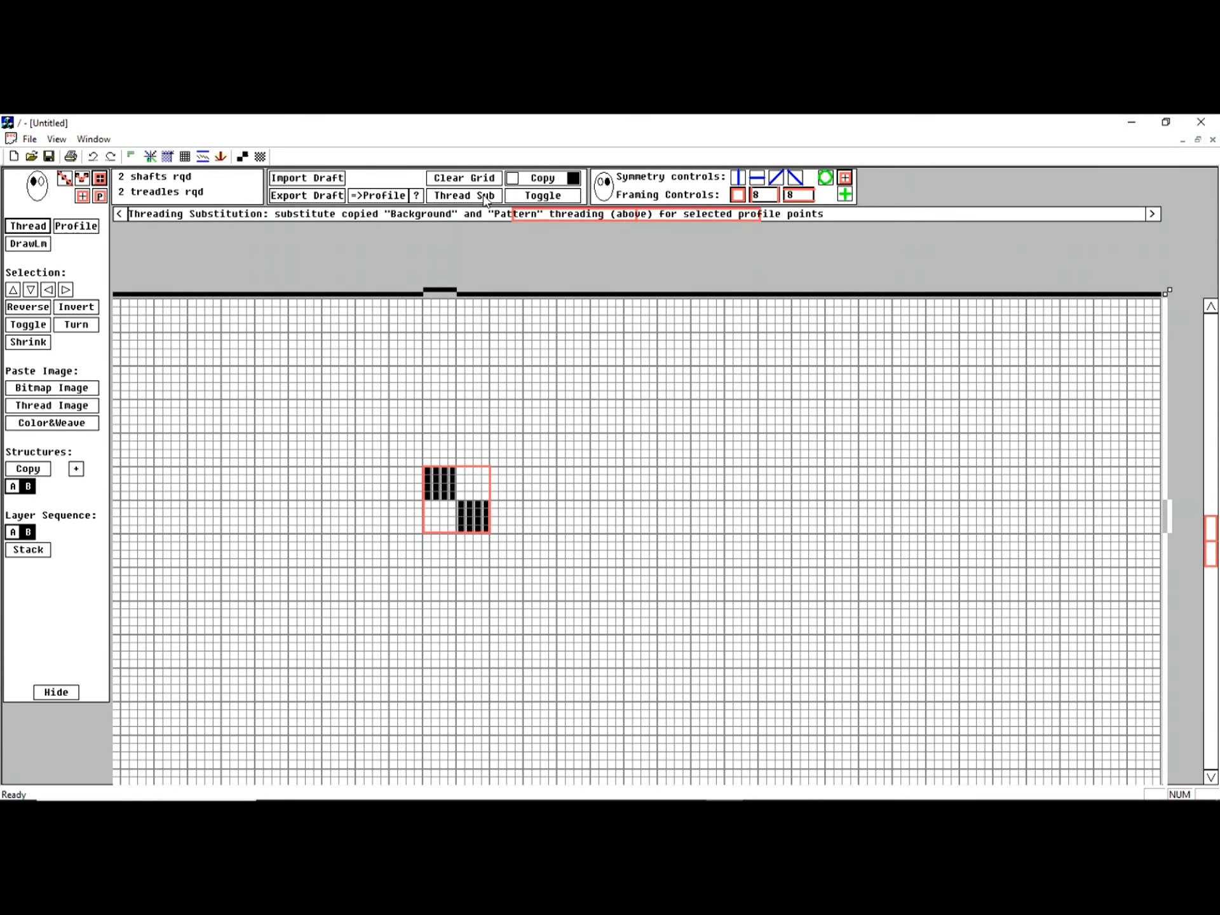
{"action": "left_click", "coordinate": [486, 197]}
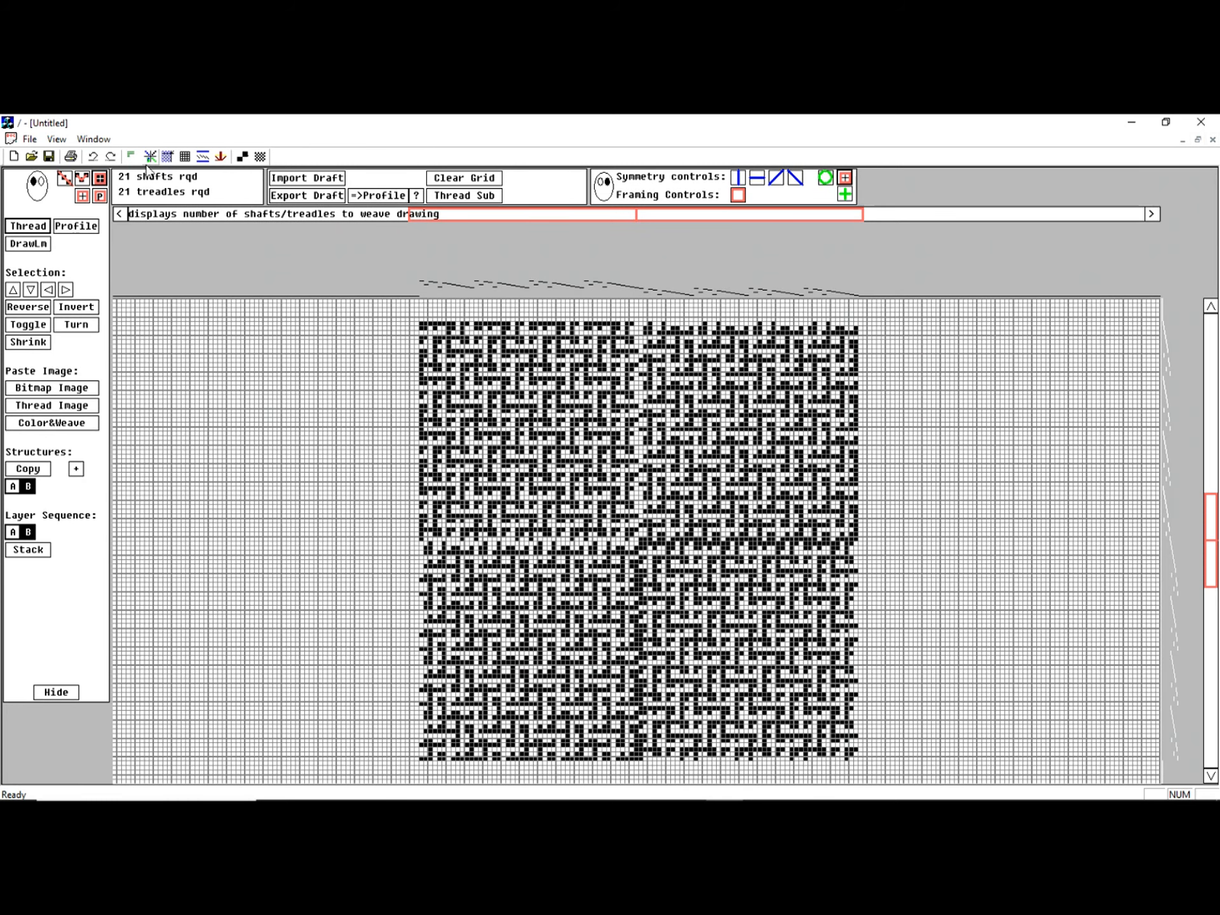
{"action": "left_click", "coordinate": [306, 198]}
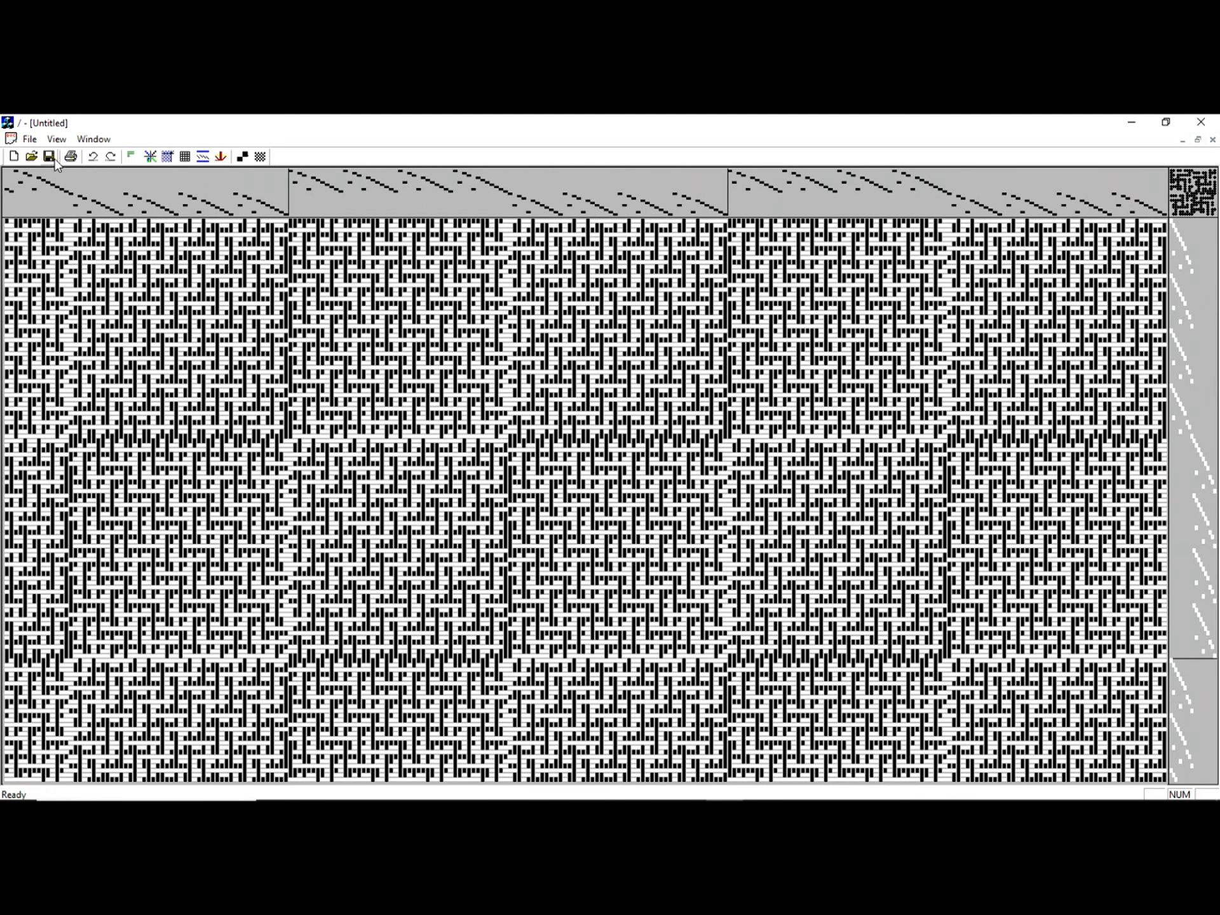
{"action": "left_click", "coordinate": [167, 156]}
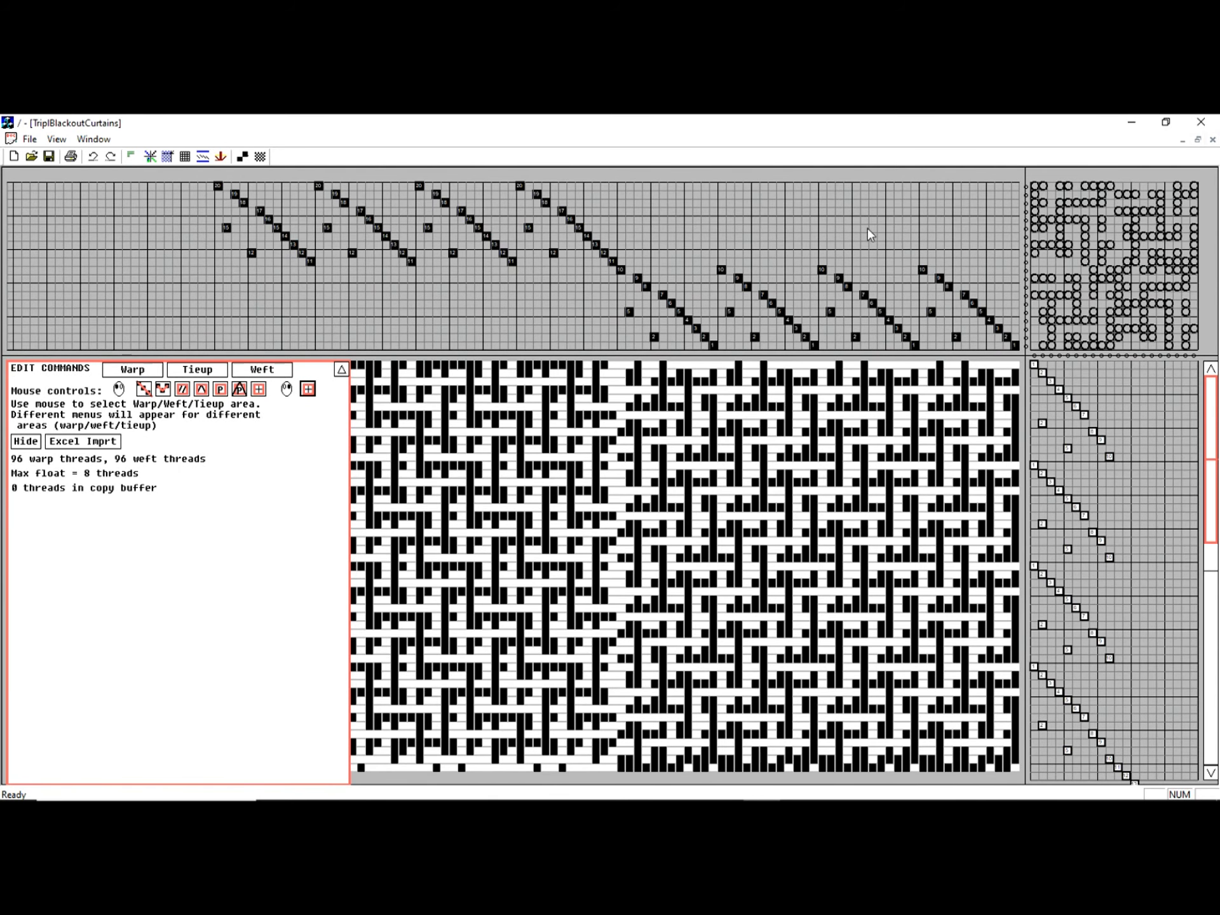
Add dark red (182,0,0), light red (255,109,109), dark blue (0,0,182), light blue (72,72,255) and dark gray (51,51,51) to the palette
{"action": "left_click", "coordinate": [157, 372]}
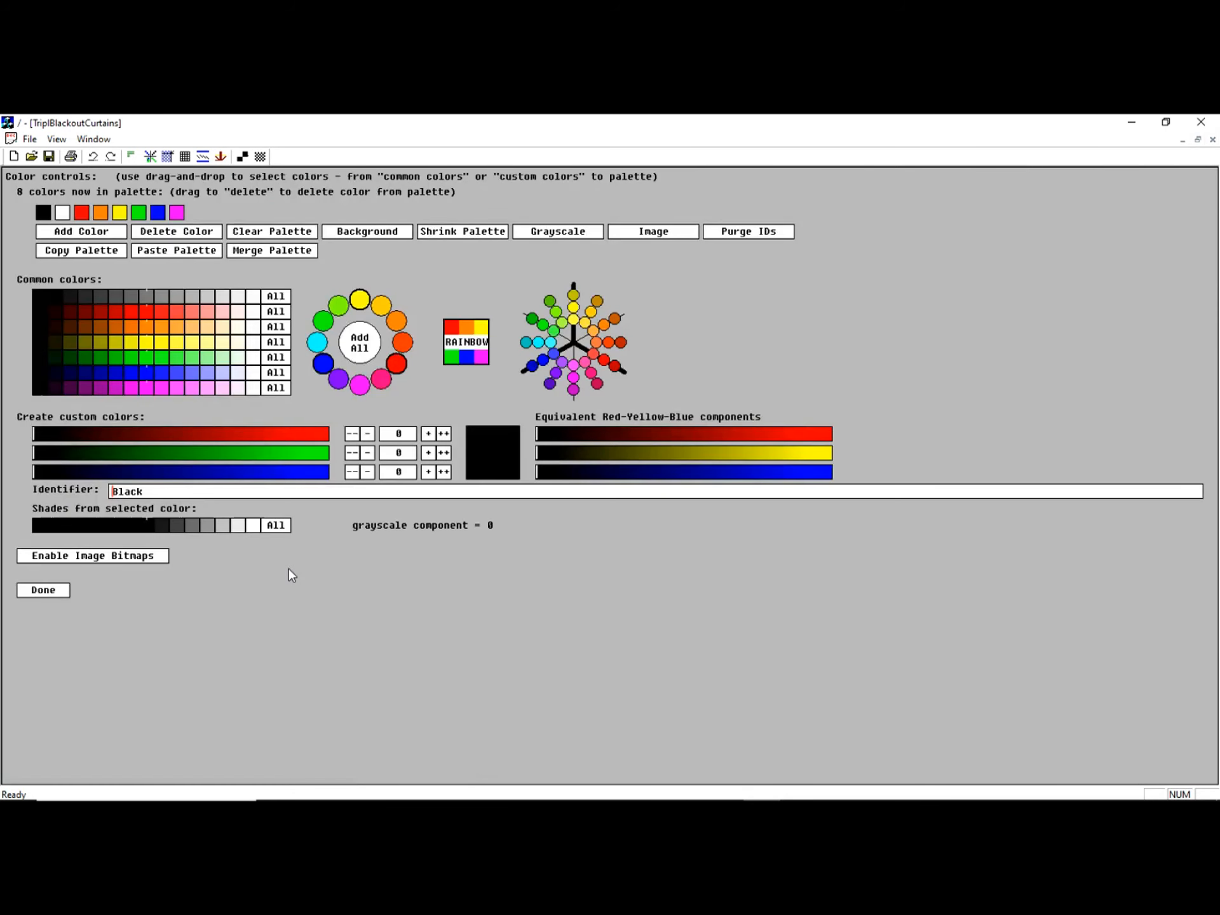
{"action": "left_click", "coordinate": [290, 573]}
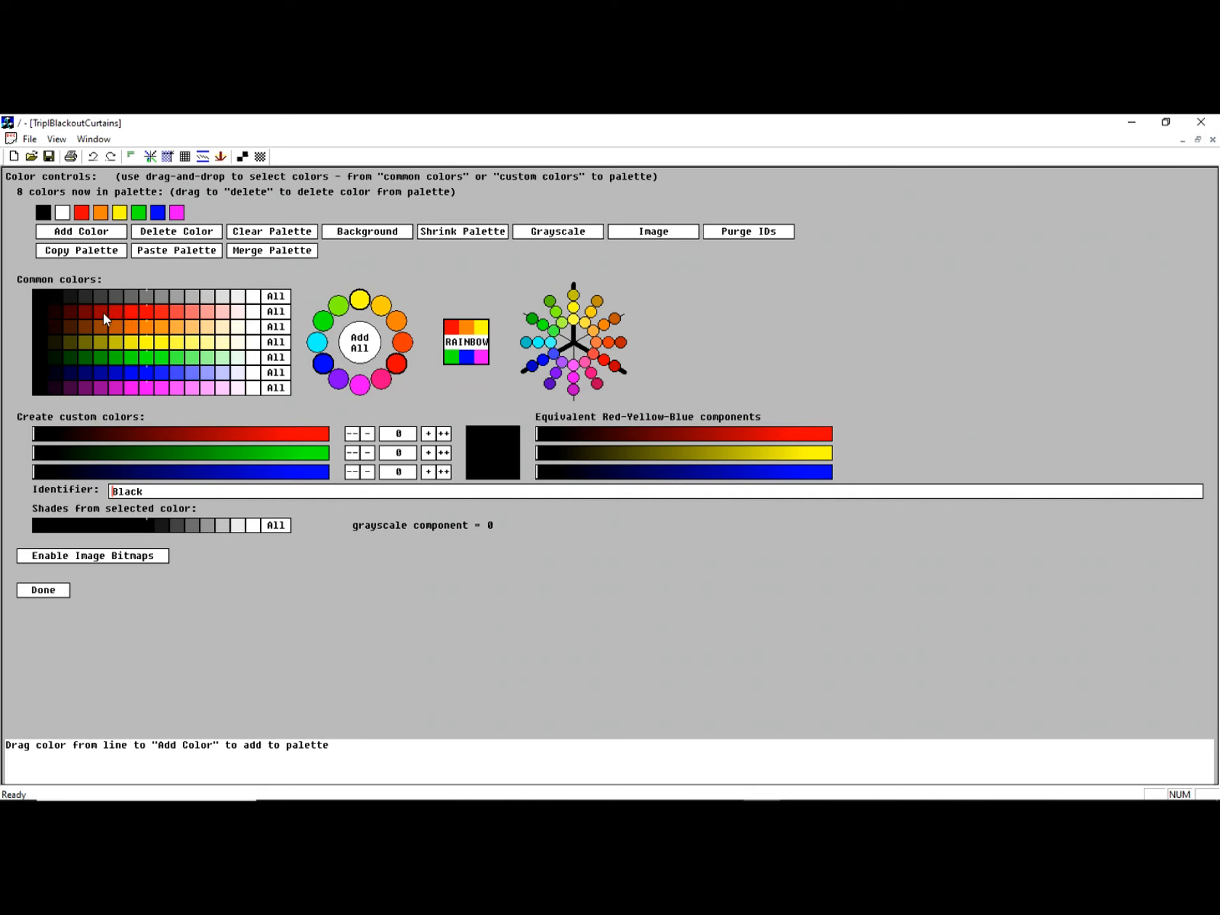
{"action": "left_click_drag", "start_coordinate": [116, 311], "coordinate": [83, 236]}
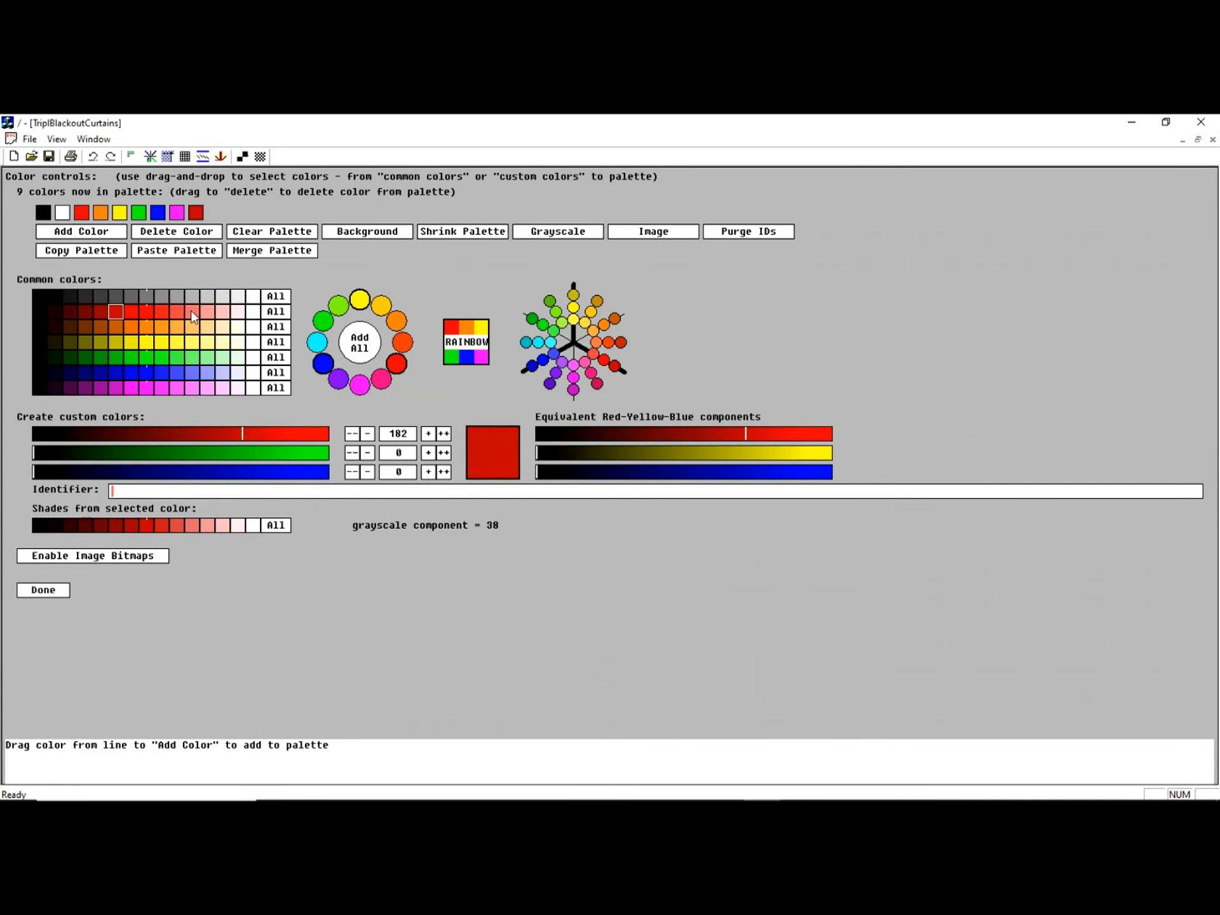
{"action": "left_click_drag", "start_coordinate": [193, 316], "coordinate": [106, 237]}
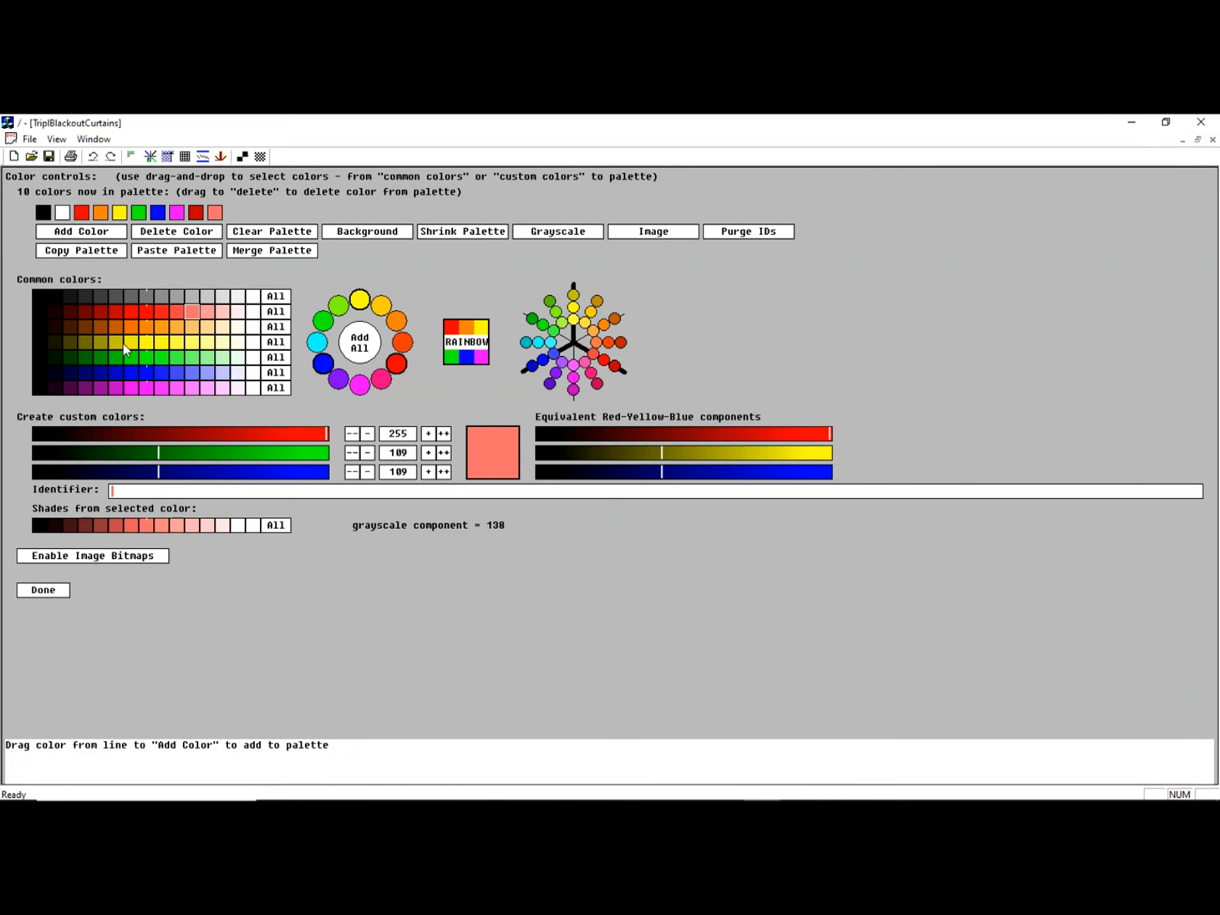
{"action": "left_click_drag", "start_coordinate": [115, 368], "coordinate": [83, 235]}
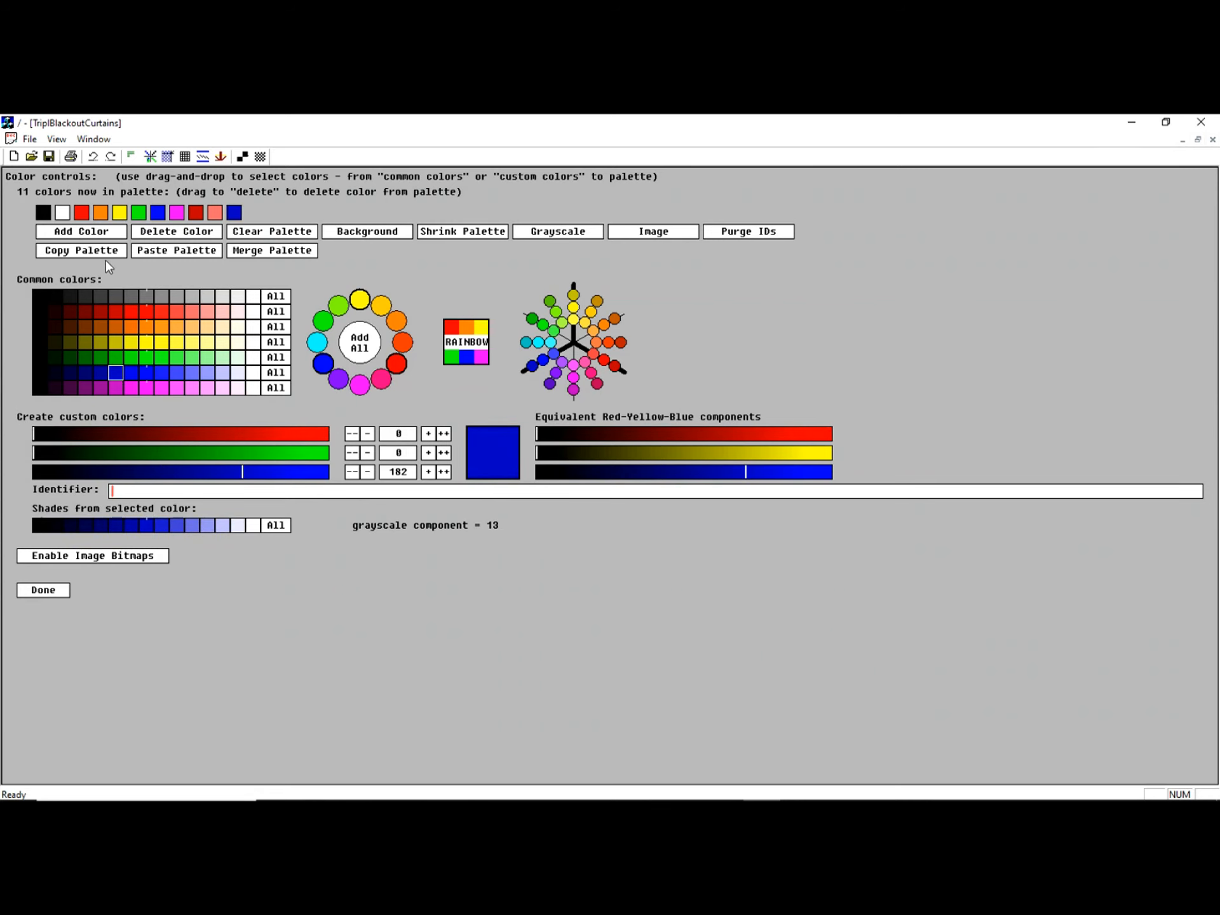
{"action": "left_click_drag", "start_coordinate": [182, 373], "coordinate": [96, 236]}
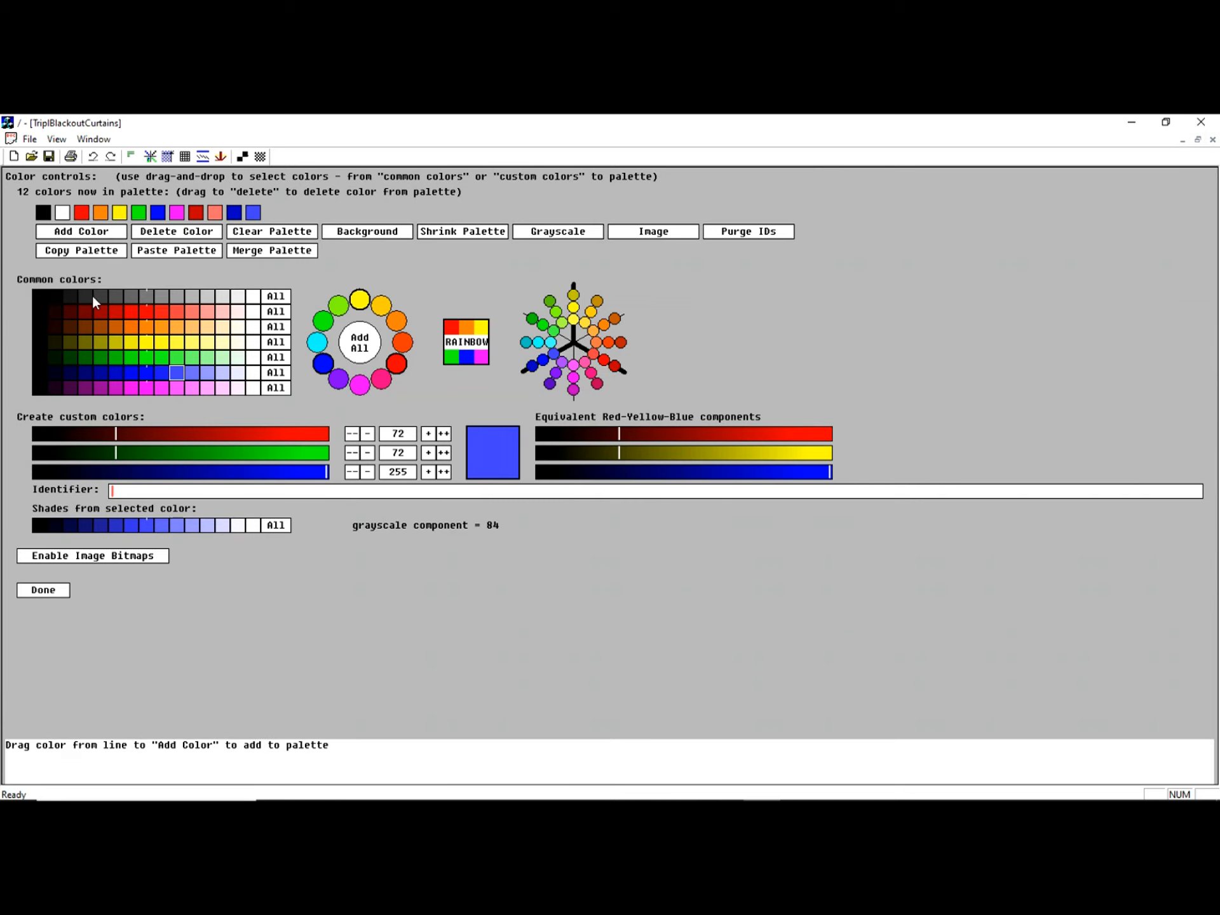
{"action": "left_click_drag", "start_coordinate": [85, 300], "coordinate": [94, 238]}
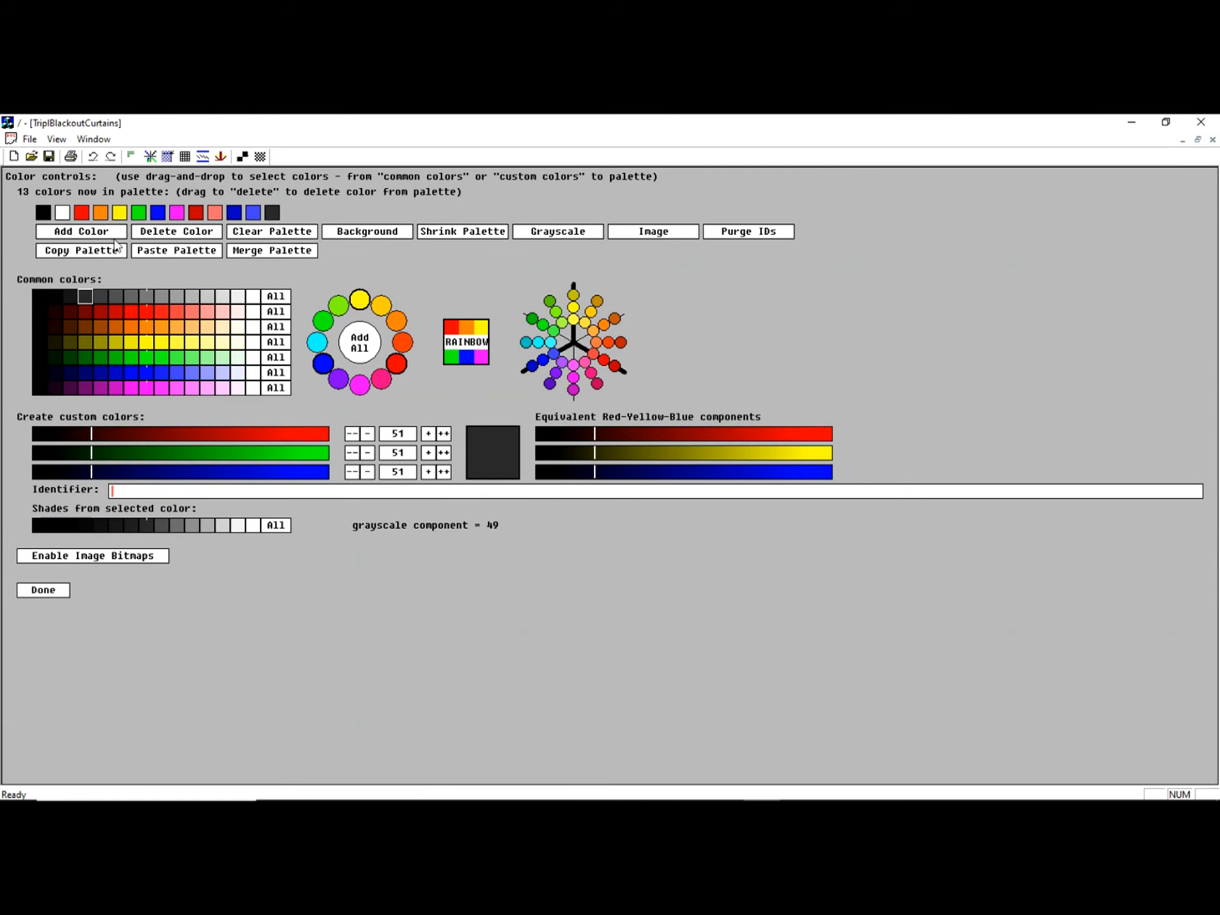
{"action": "left_click", "coordinate": [47, 596]}
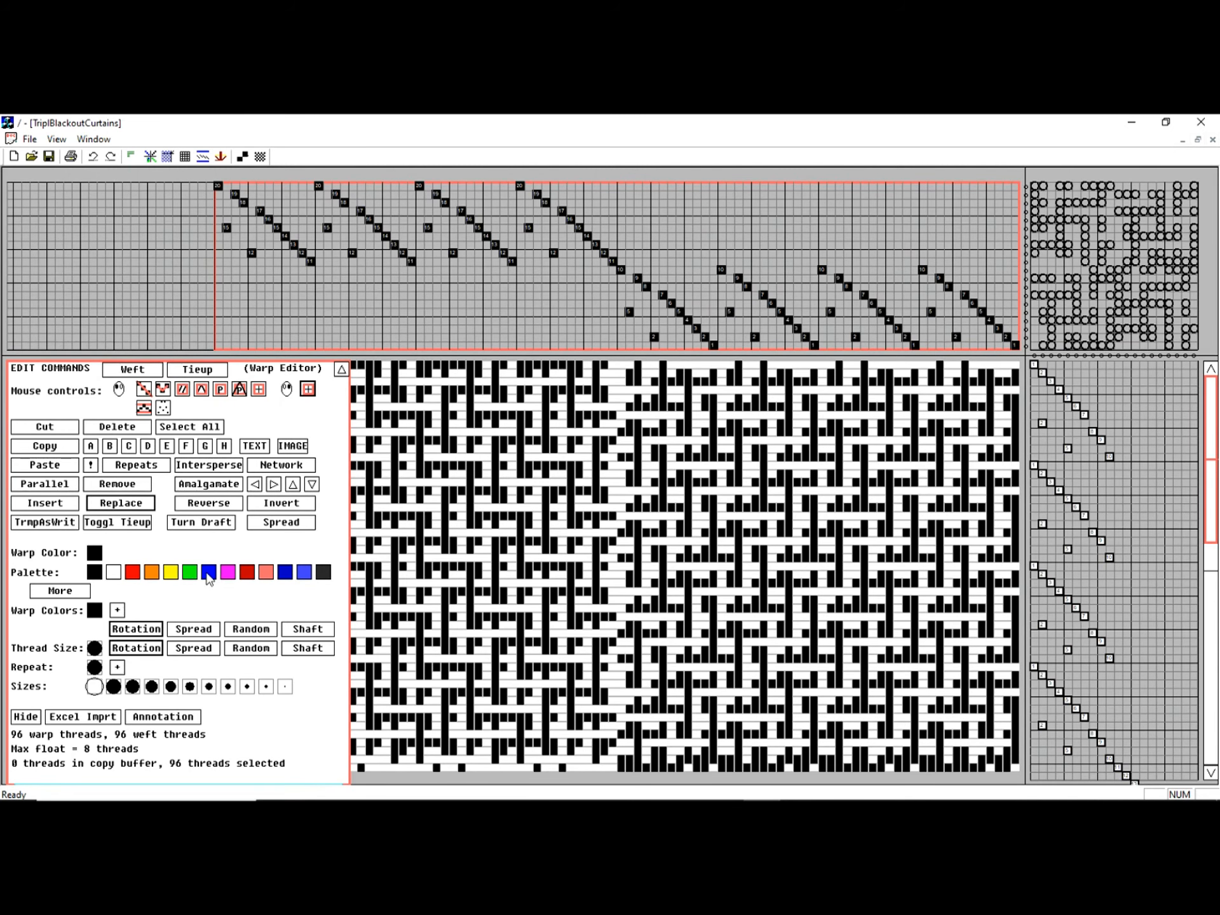
{"action": "left_click", "coordinate": [47, 592]}
Color all warp threads in a repeating rotation of blue, black and dark red
{"action": "left_click", "coordinate": [211, 577]}
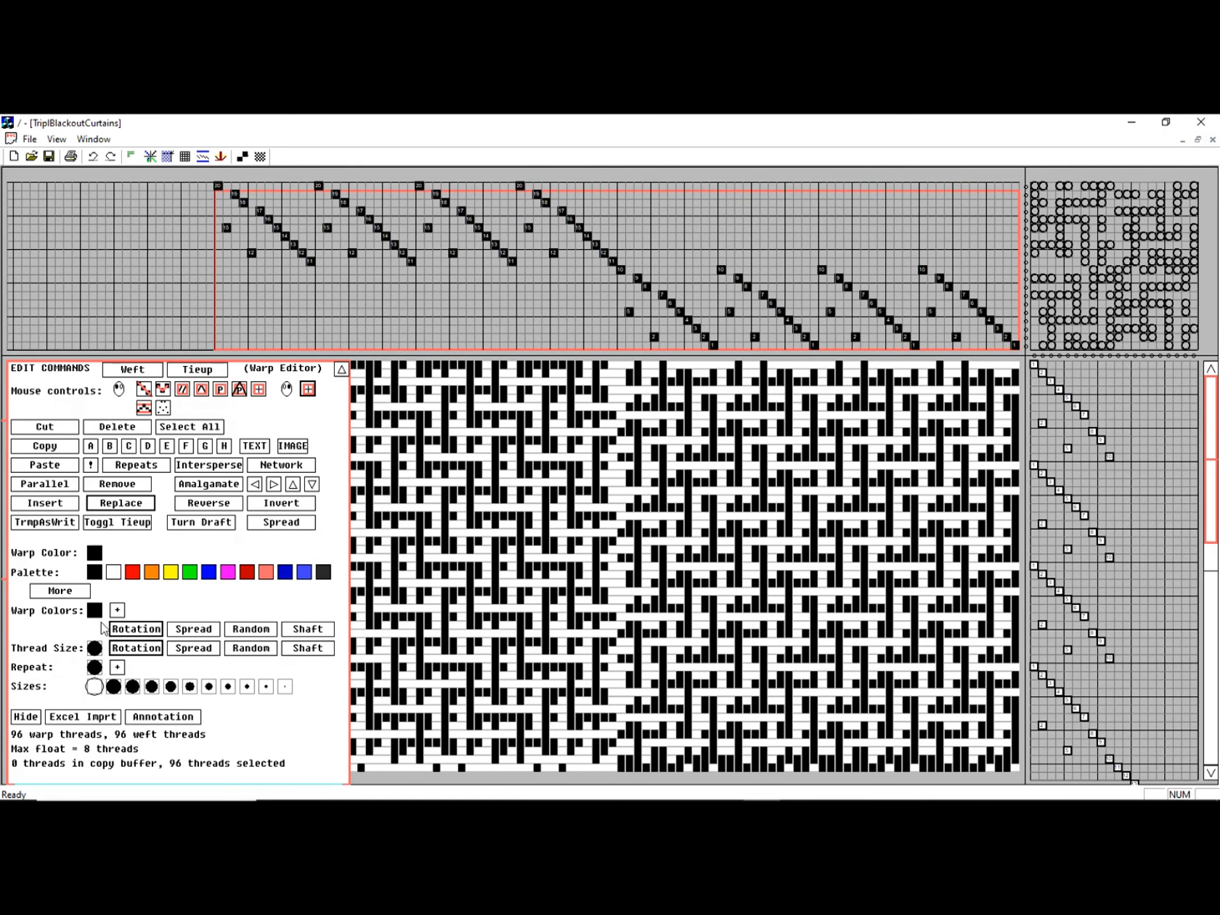
{"action": "left_click", "coordinate": [95, 609]}
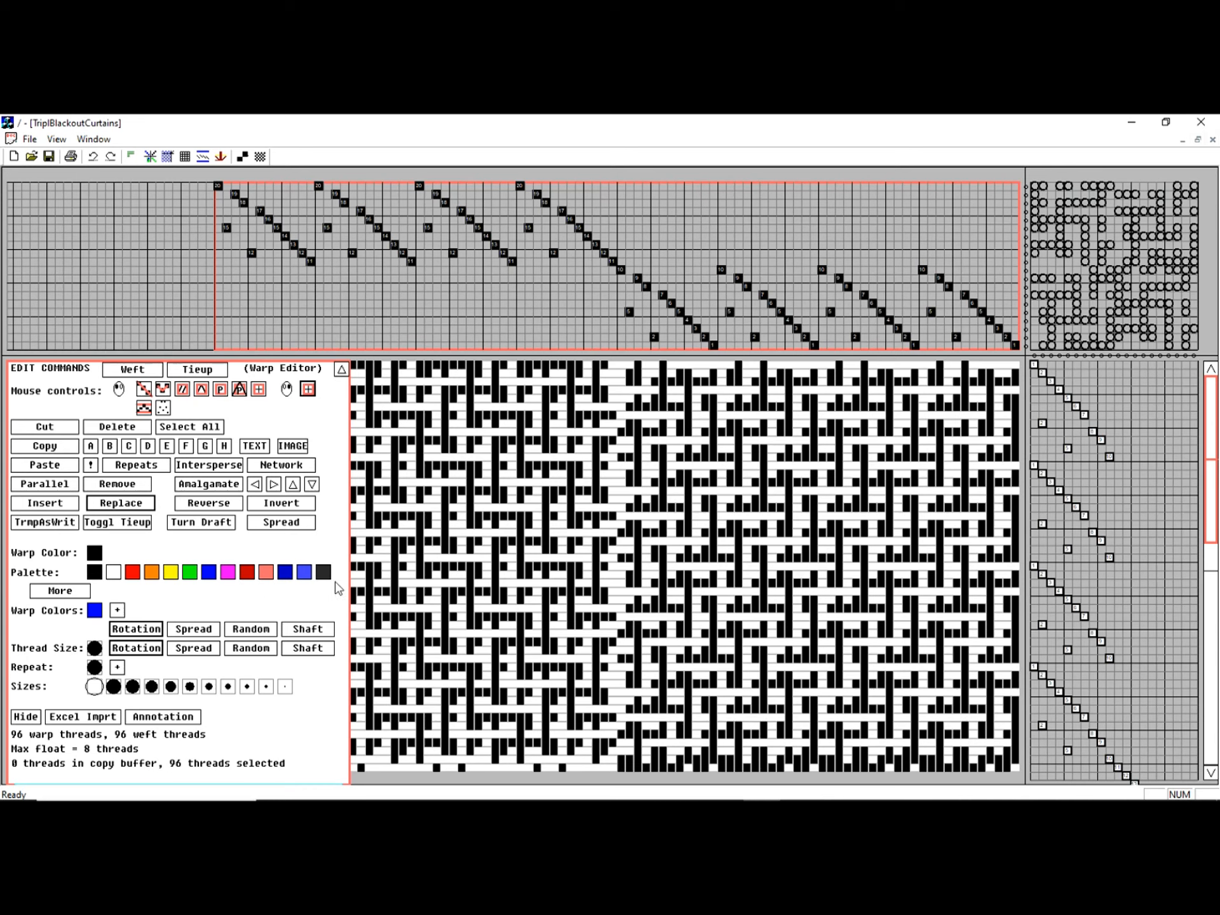
{"action": "left_click", "coordinate": [96, 574]}
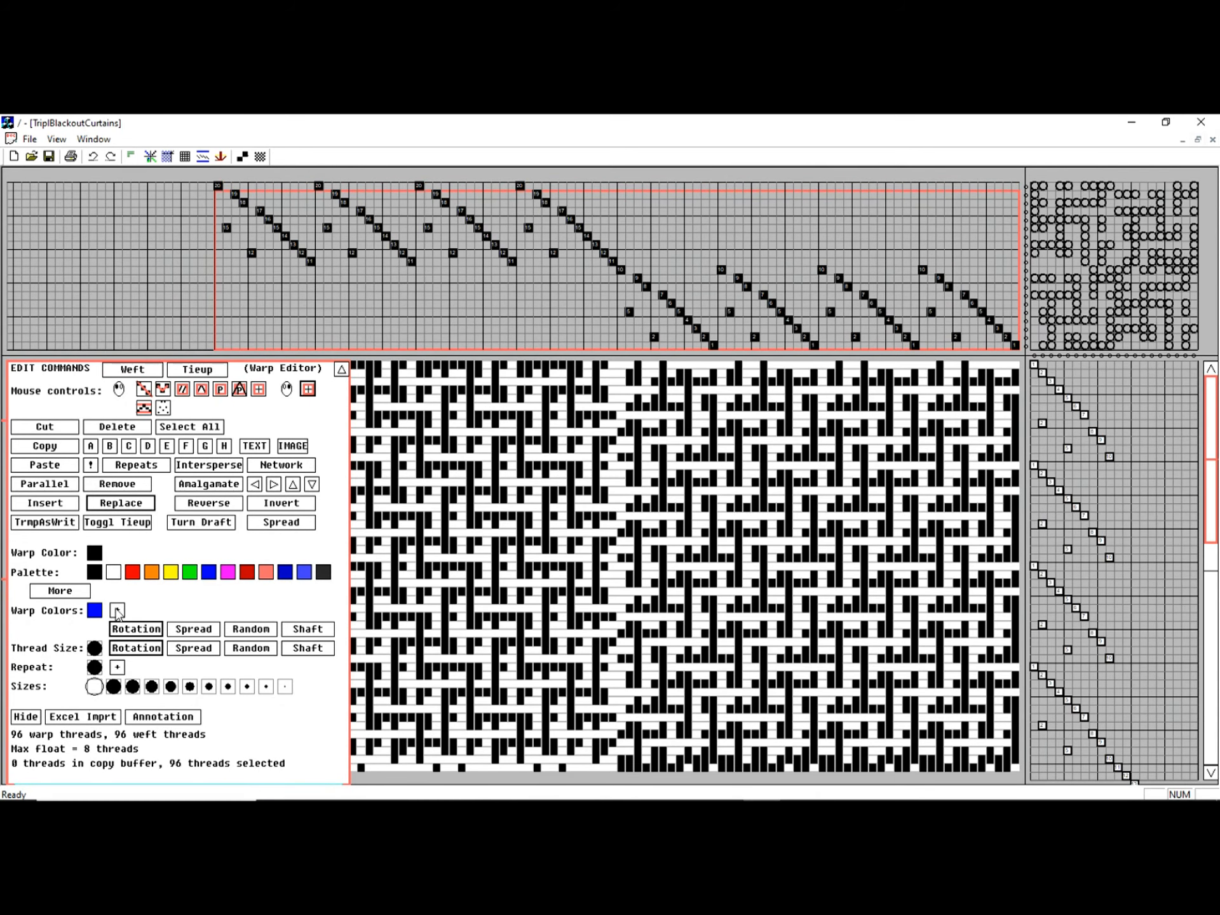
{"action": "left_click", "coordinate": [117, 610]}
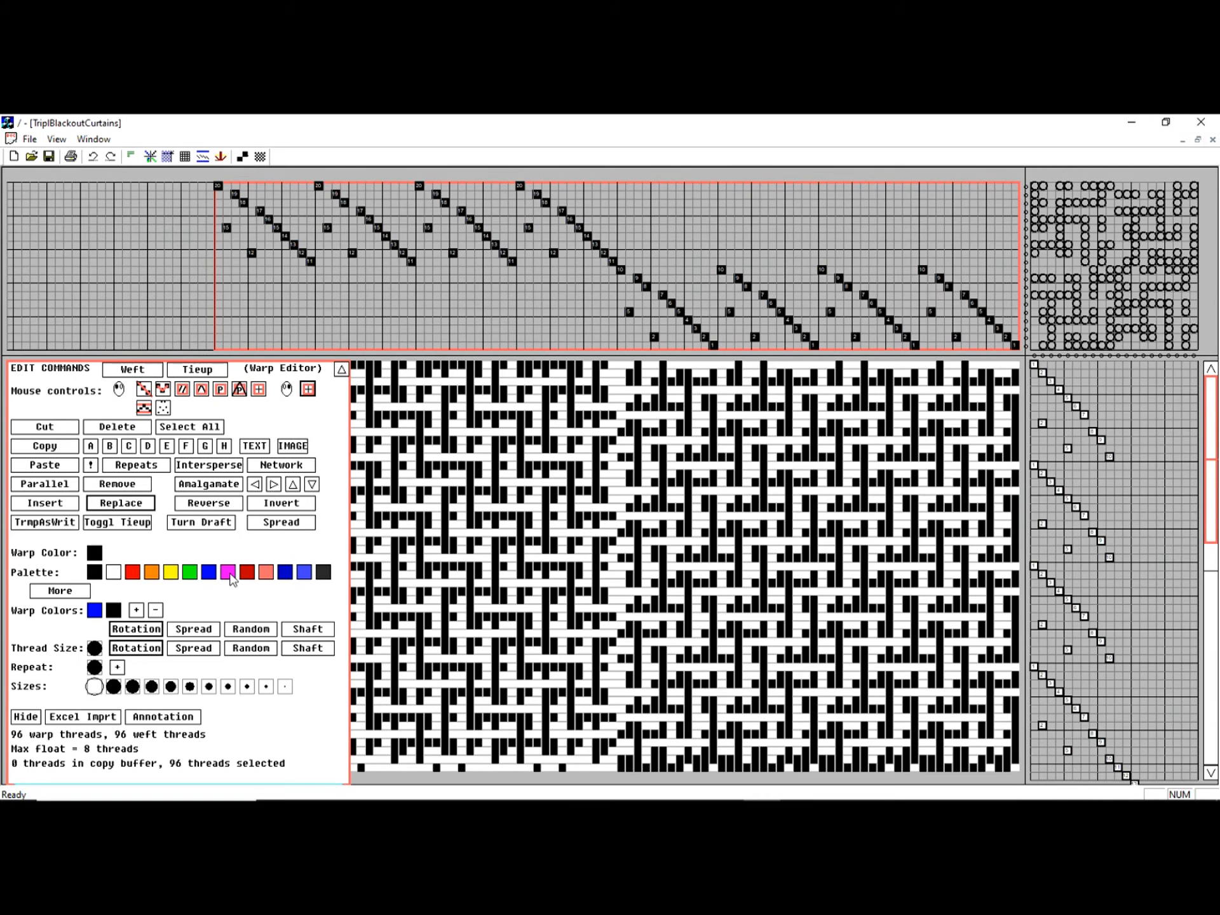
{"action": "left_click", "coordinate": [136, 609]}
{"action": "left_click", "coordinate": [141, 629]}
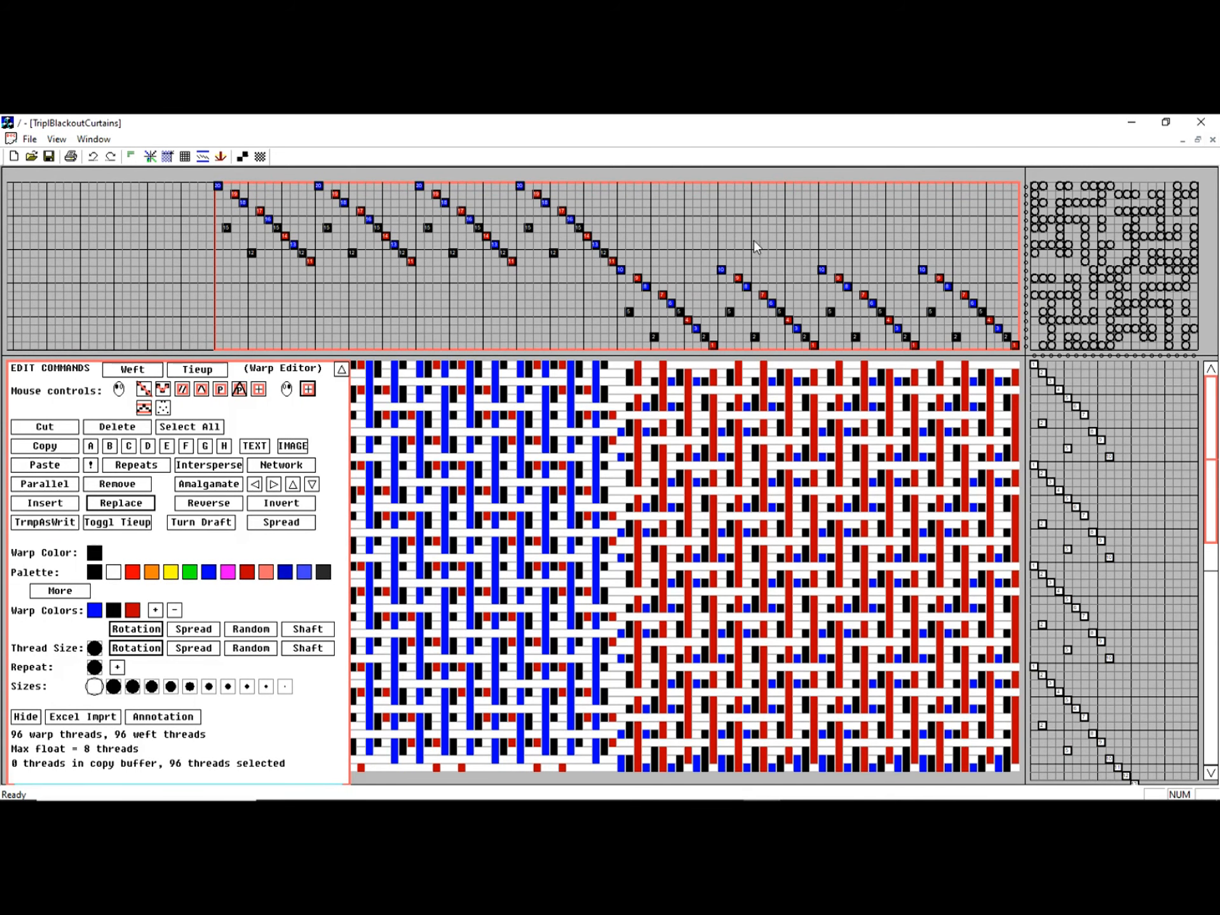
Color all weft threads in a repeating rotation of light red, dark gray and light blue
{"action": "left_click", "coordinate": [133, 369]}
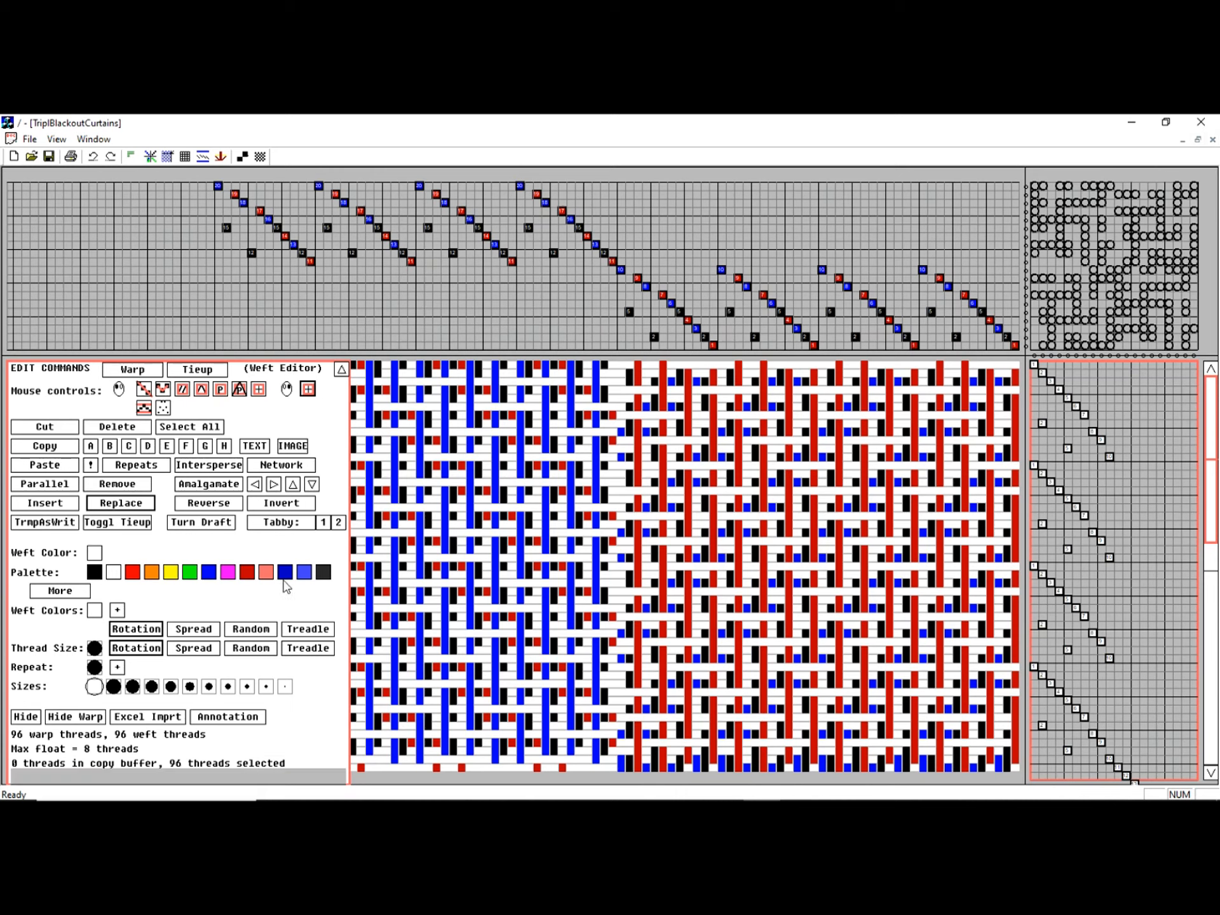
{"action": "left_click_drag", "start_coordinate": [266, 577], "coordinate": [96, 611]}
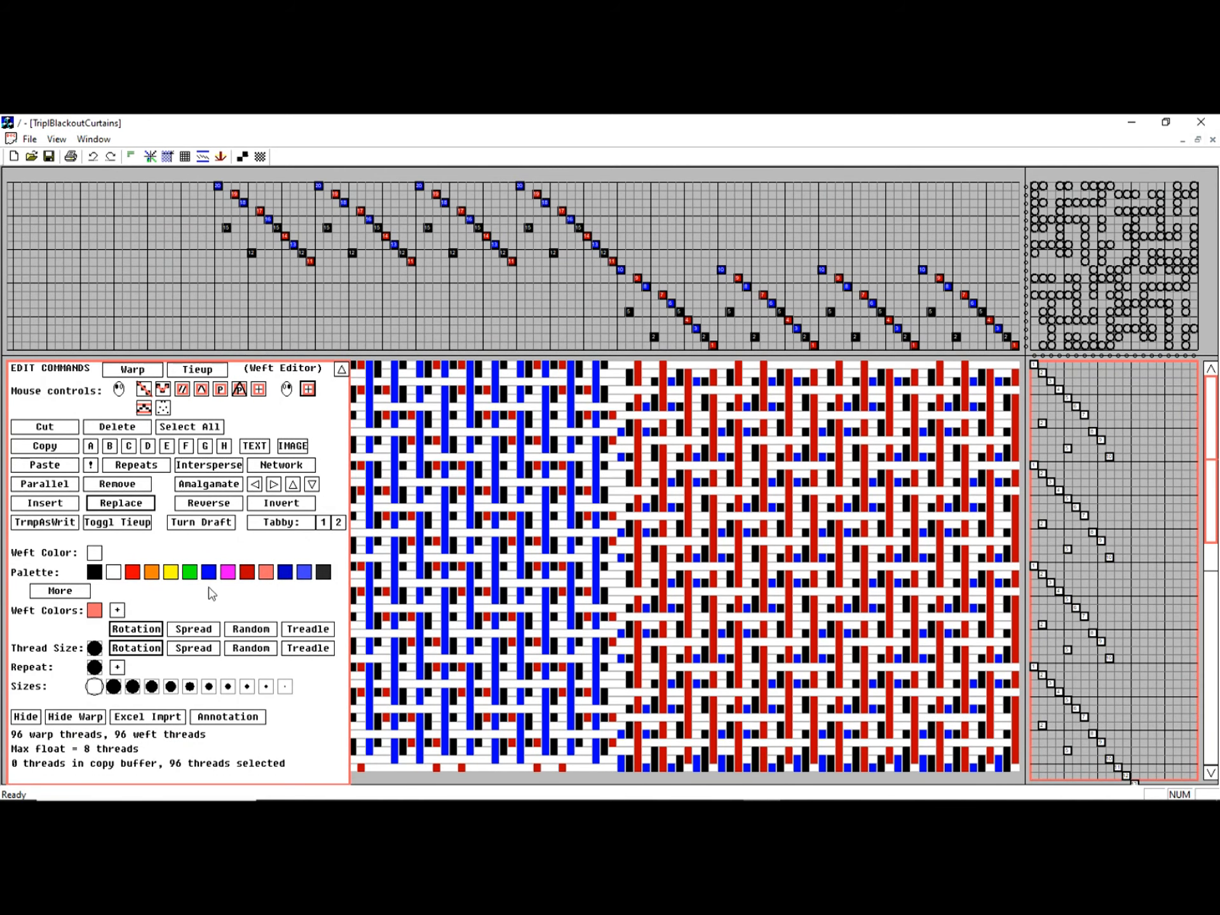
{"action": "left_click_drag", "start_coordinate": [323, 572], "coordinate": [121, 613]}
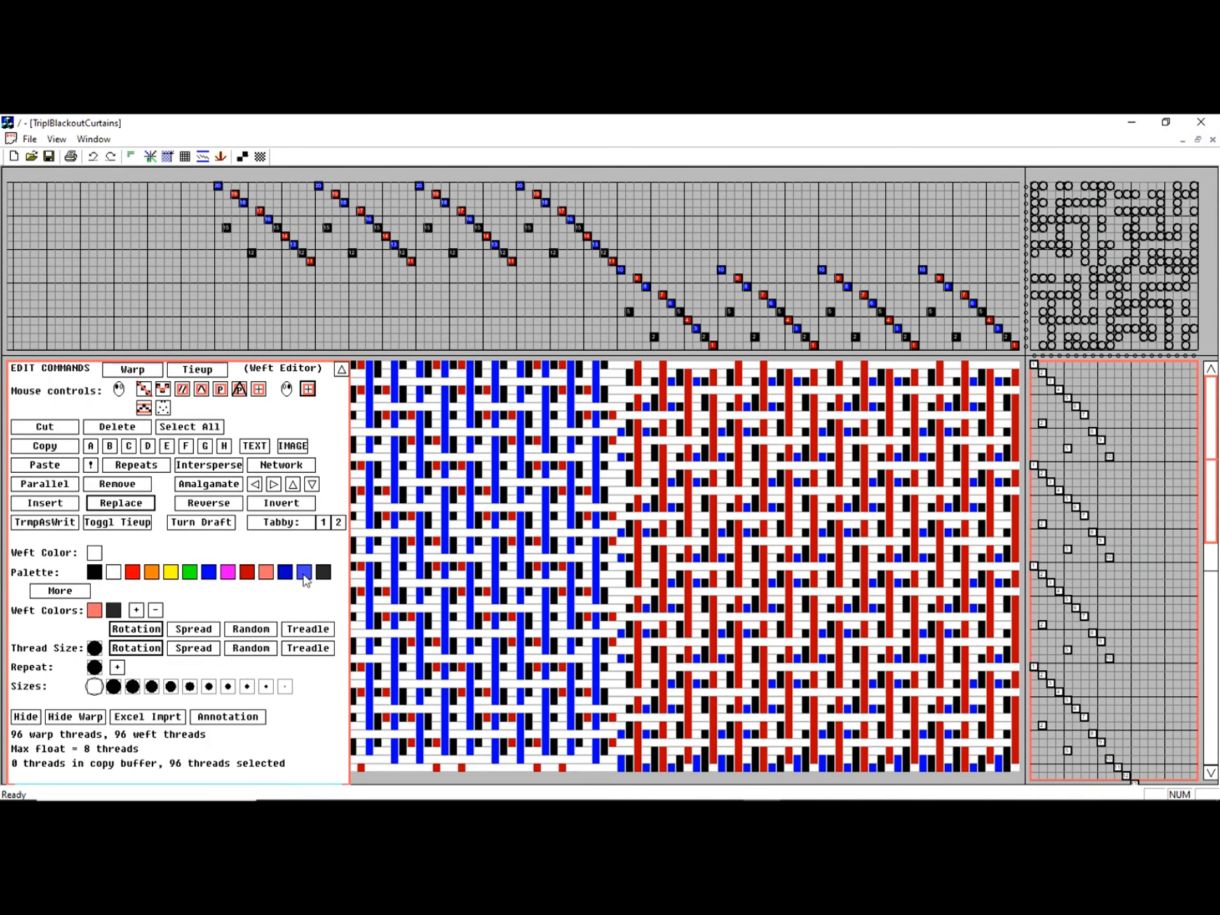
{"action": "left_click_drag", "start_coordinate": [304, 572], "coordinate": [132, 612]}
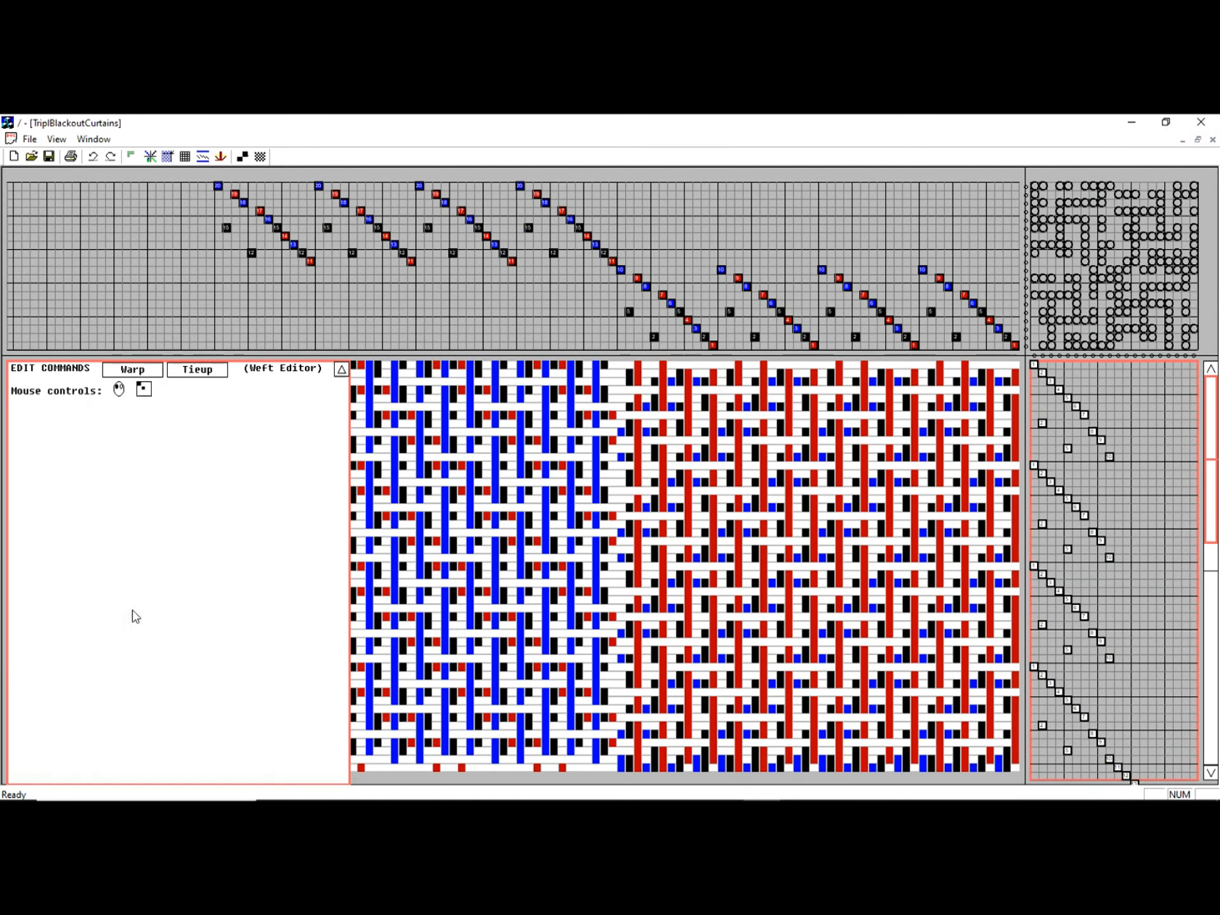
{"action": "left_click", "coordinate": [141, 629]}
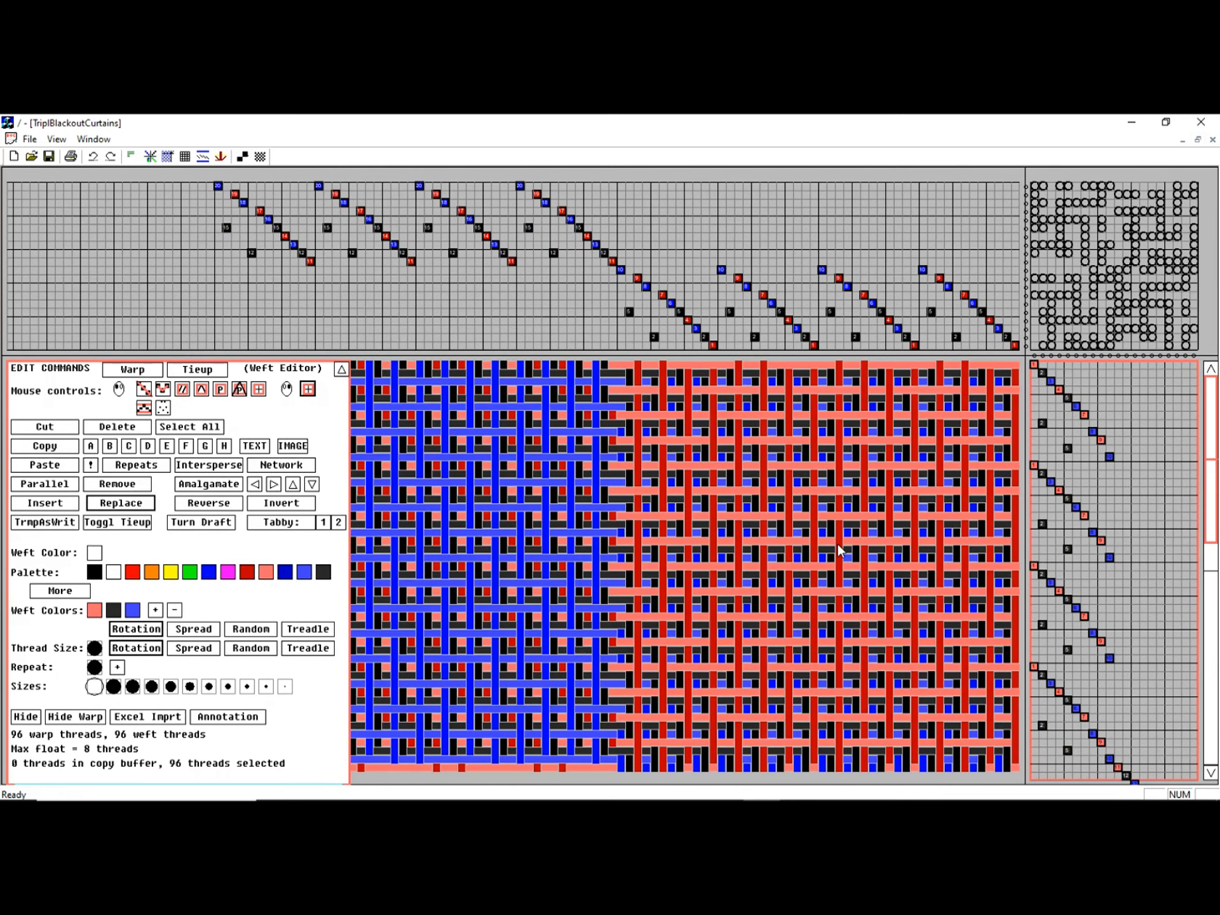
Save the colored draft as the weaving file TriplBlackoutCurtains in the Weaving folder
{"action": "scroll", "coordinate": [839, 543], "scroll_direction": "down", "scroll_amount": 2}
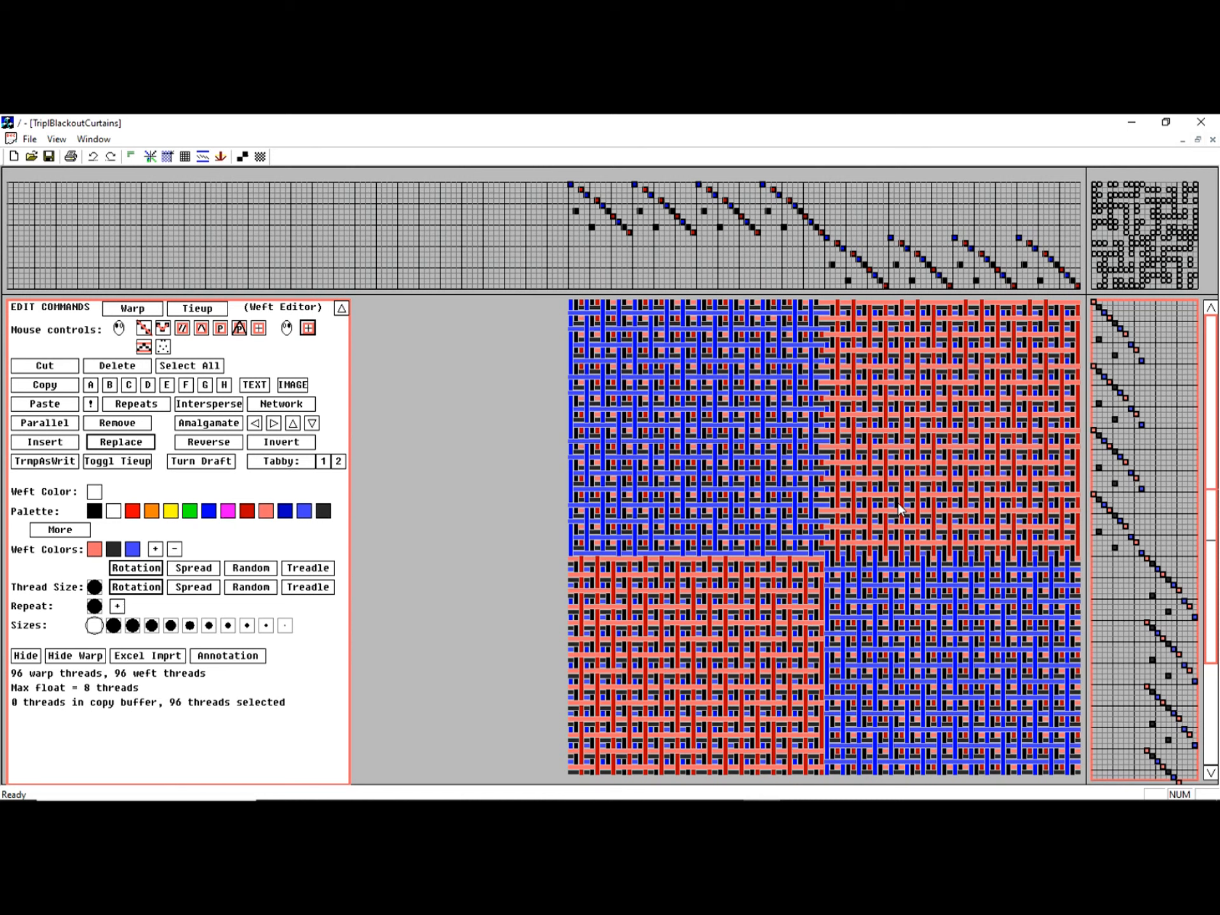
{"action": "left_click", "coordinate": [29, 139]}
{"action": "left_click", "coordinate": [59, 224]}
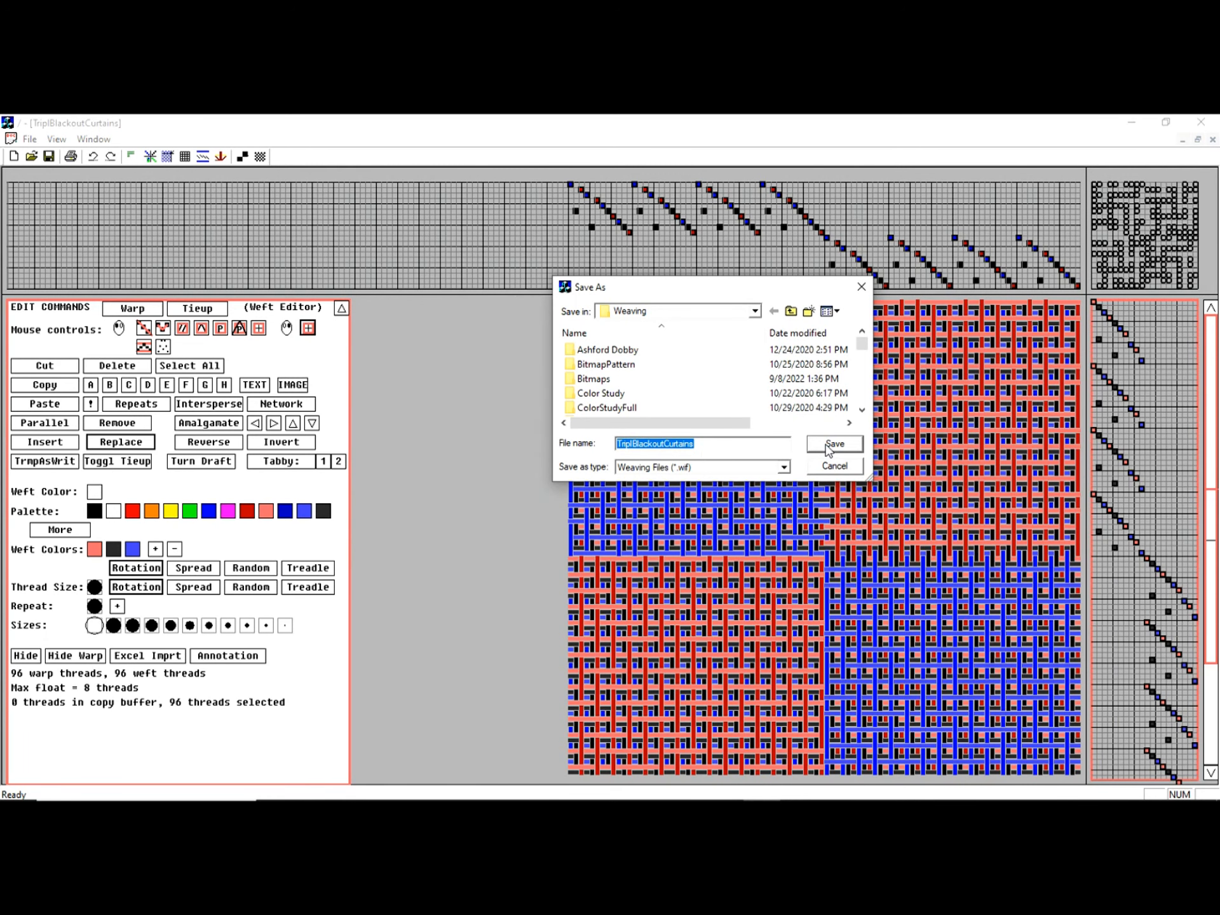
{"action": "left_click", "coordinate": [834, 444]}
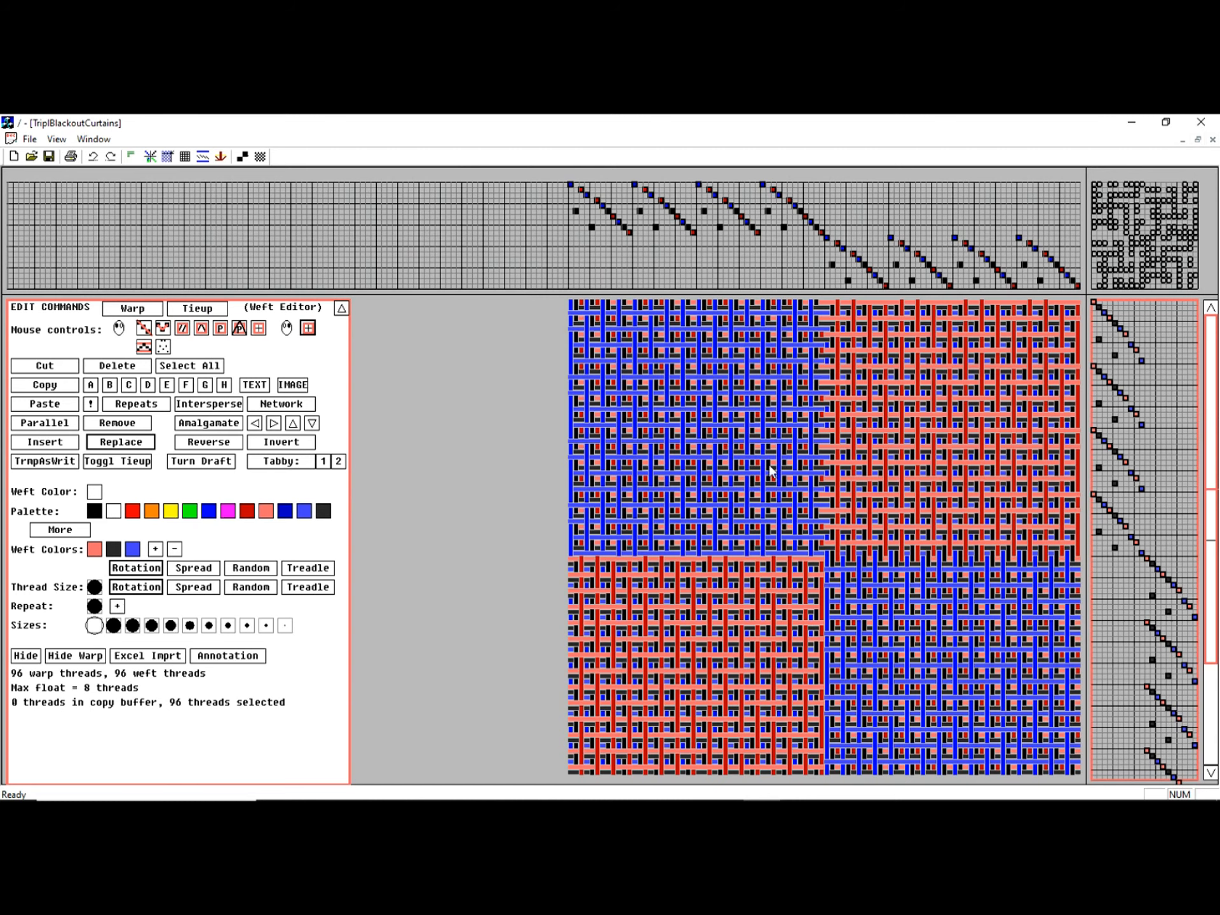
Examine the blue and red blocks up close, and view the simulated finished fabric
{"action": "scroll", "coordinate": [757, 462], "scroll_direction": "up", "scroll_amount": 1}
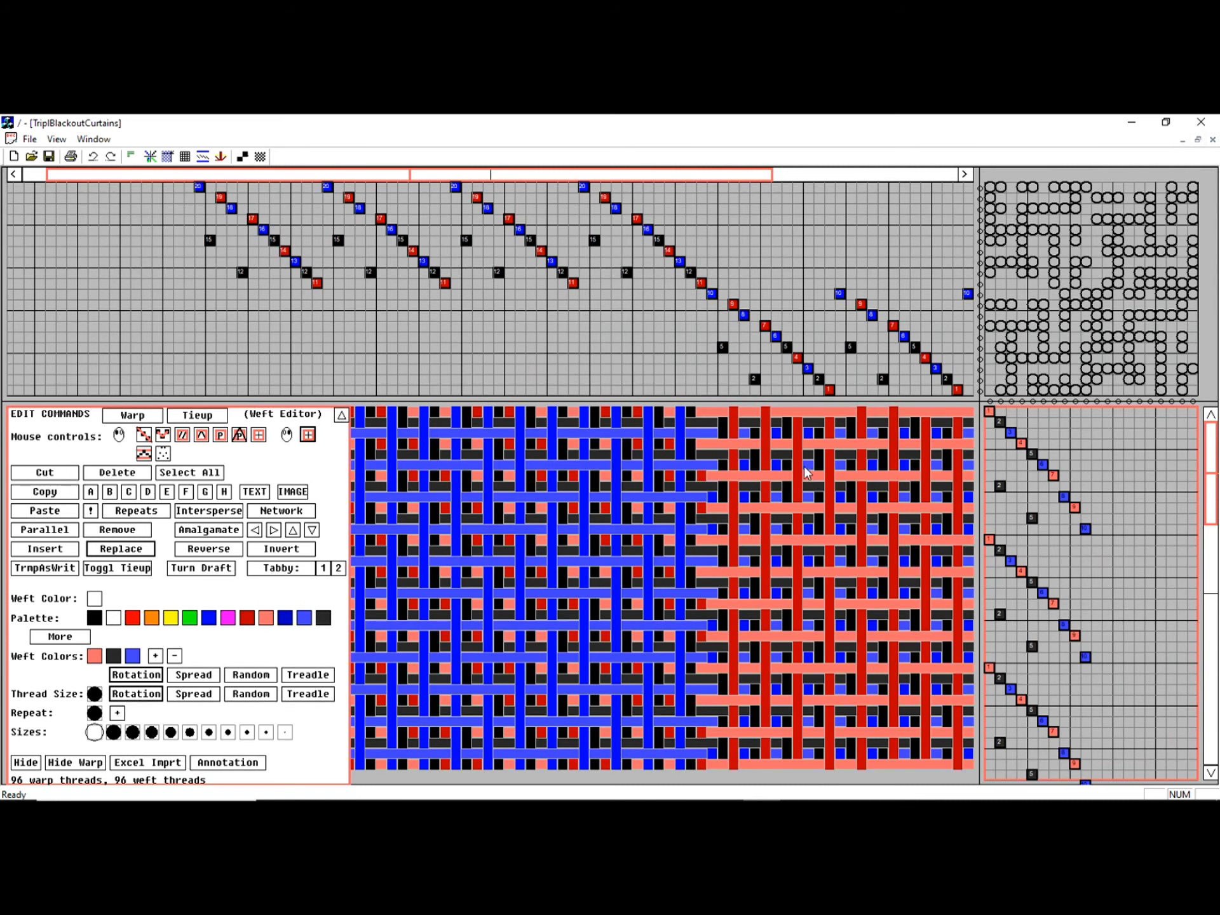
{"action": "scroll", "coordinate": [765, 481], "scroll_direction": "down", "scroll_amount": 3}
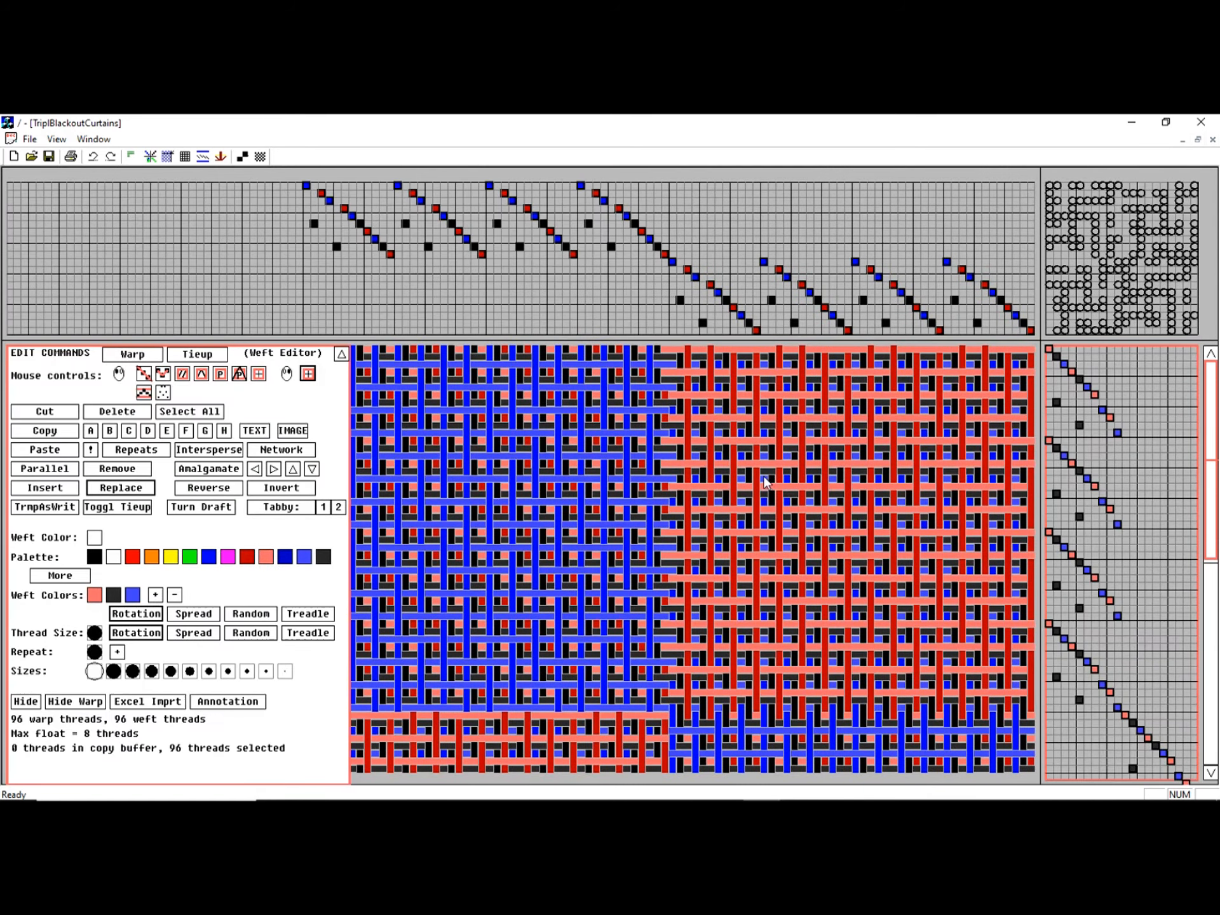
{"action": "left_click", "coordinate": [56, 141]}
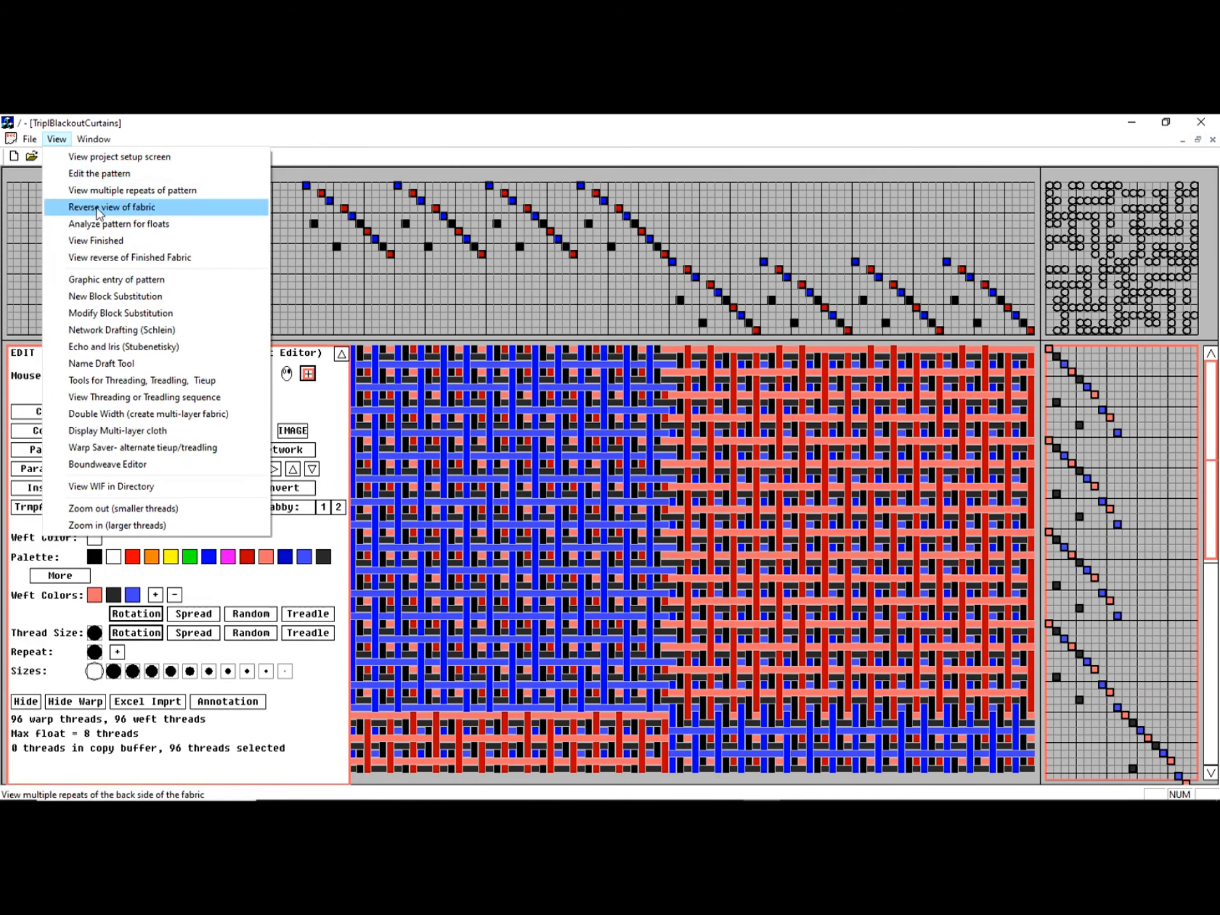
{"action": "left_click", "coordinate": [105, 241]}
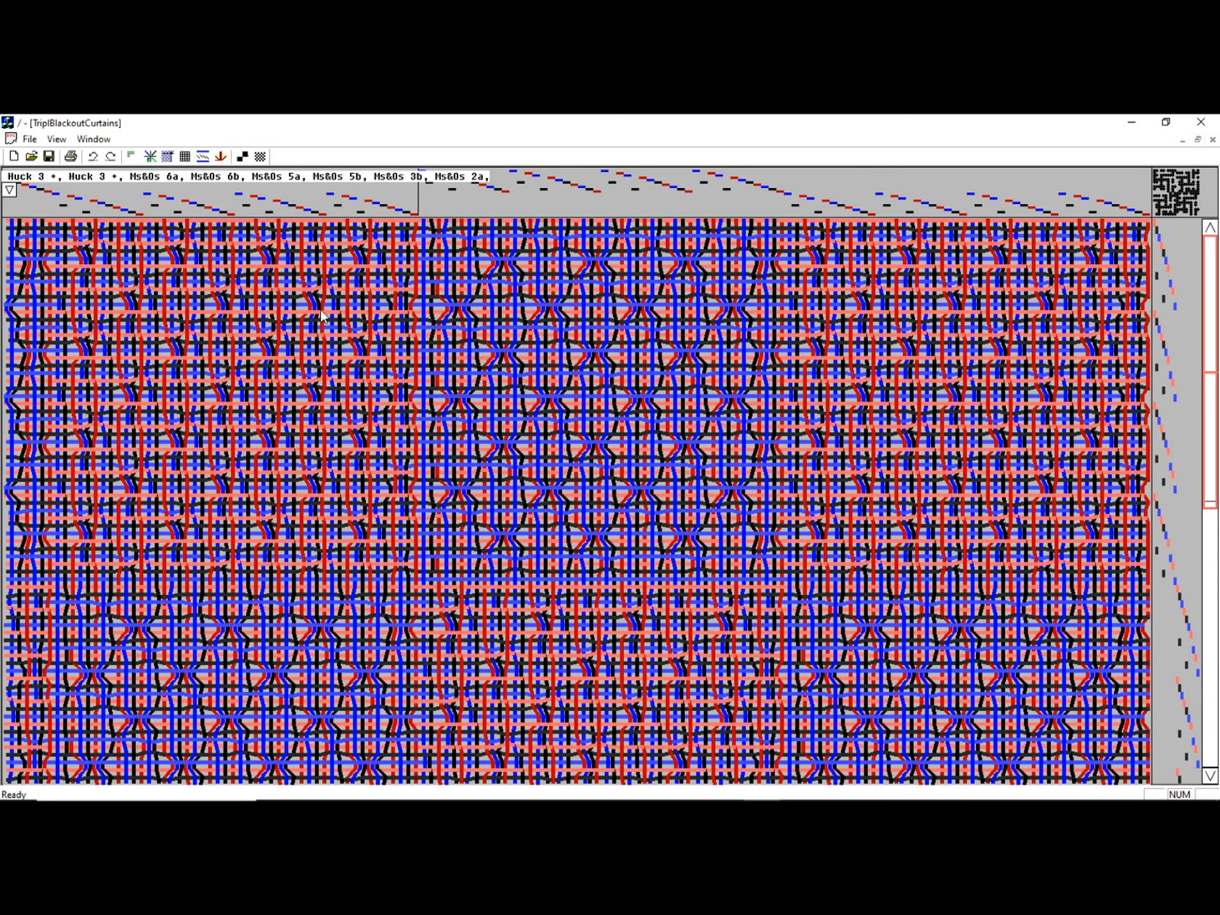
Show the finished fabric in the Multi-layer view with smaller threads to examine the alternating red and blue blocks
{"action": "left_click", "coordinate": [11, 194]}
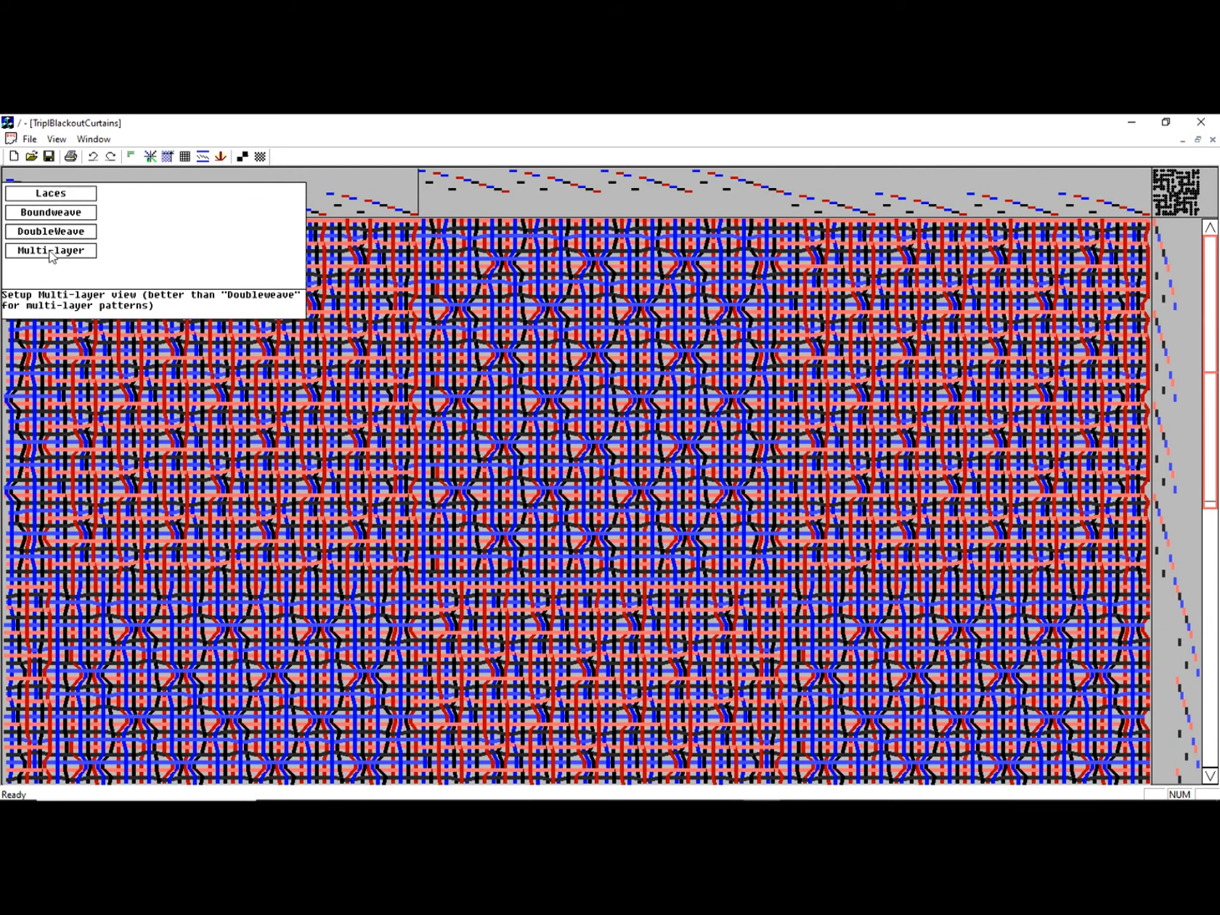
{"action": "left_click", "coordinate": [51, 250]}
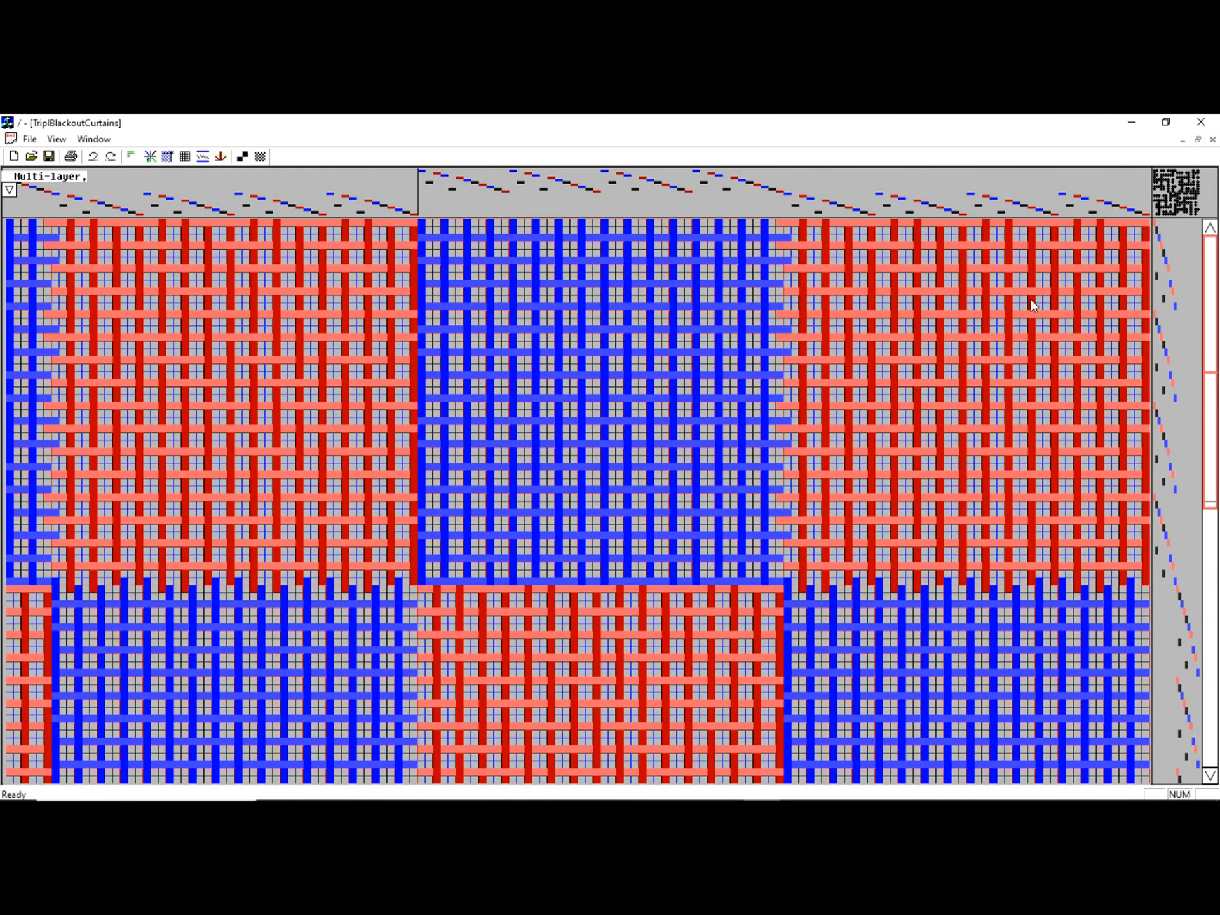
{"action": "scroll", "coordinate": [1004, 380], "scroll_direction": "down", "scroll_amount": 1}
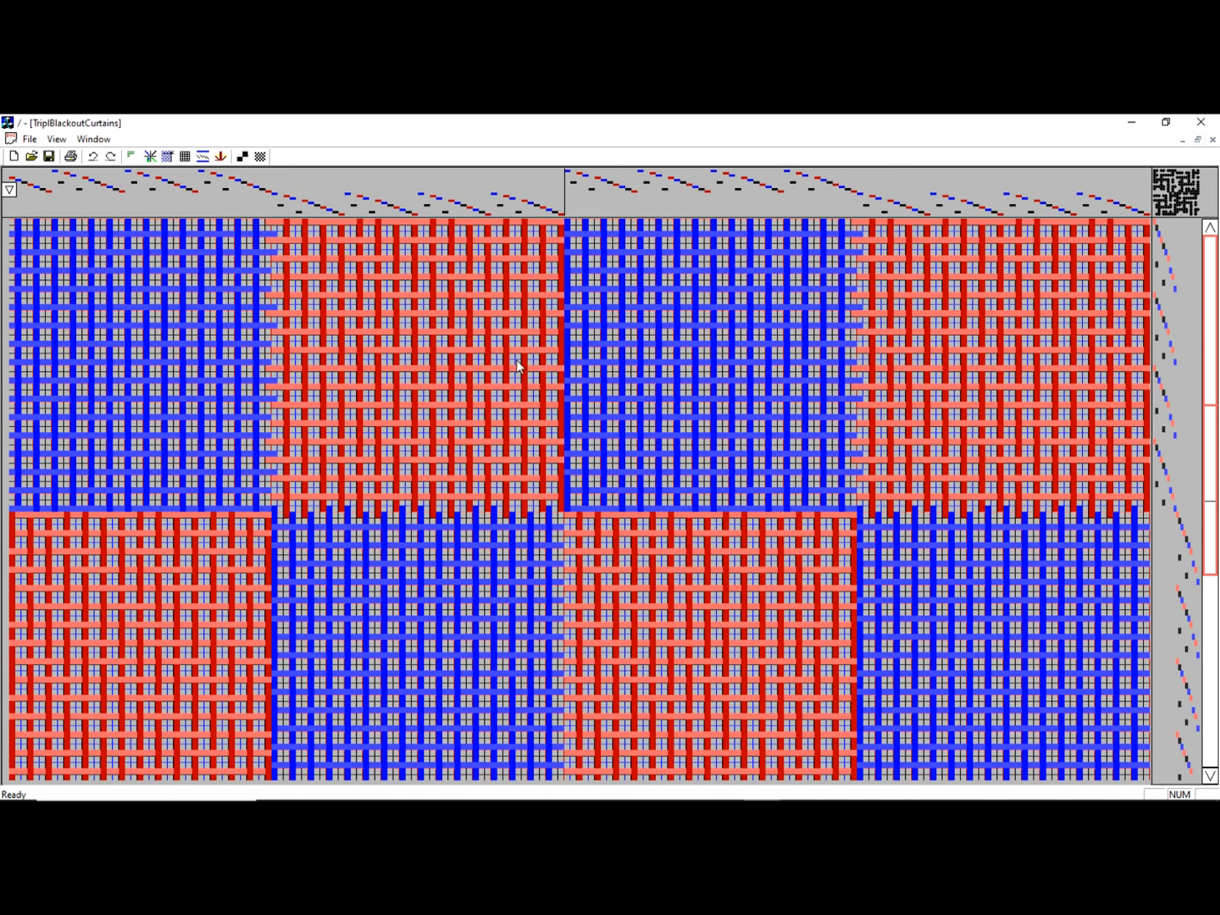
Display the multi-layer cloth cross-section with three layers, and reverse the layer sequence to 3, 2, 1 for the right half of the warp
{"action": "left_click", "coordinate": [57, 139]}
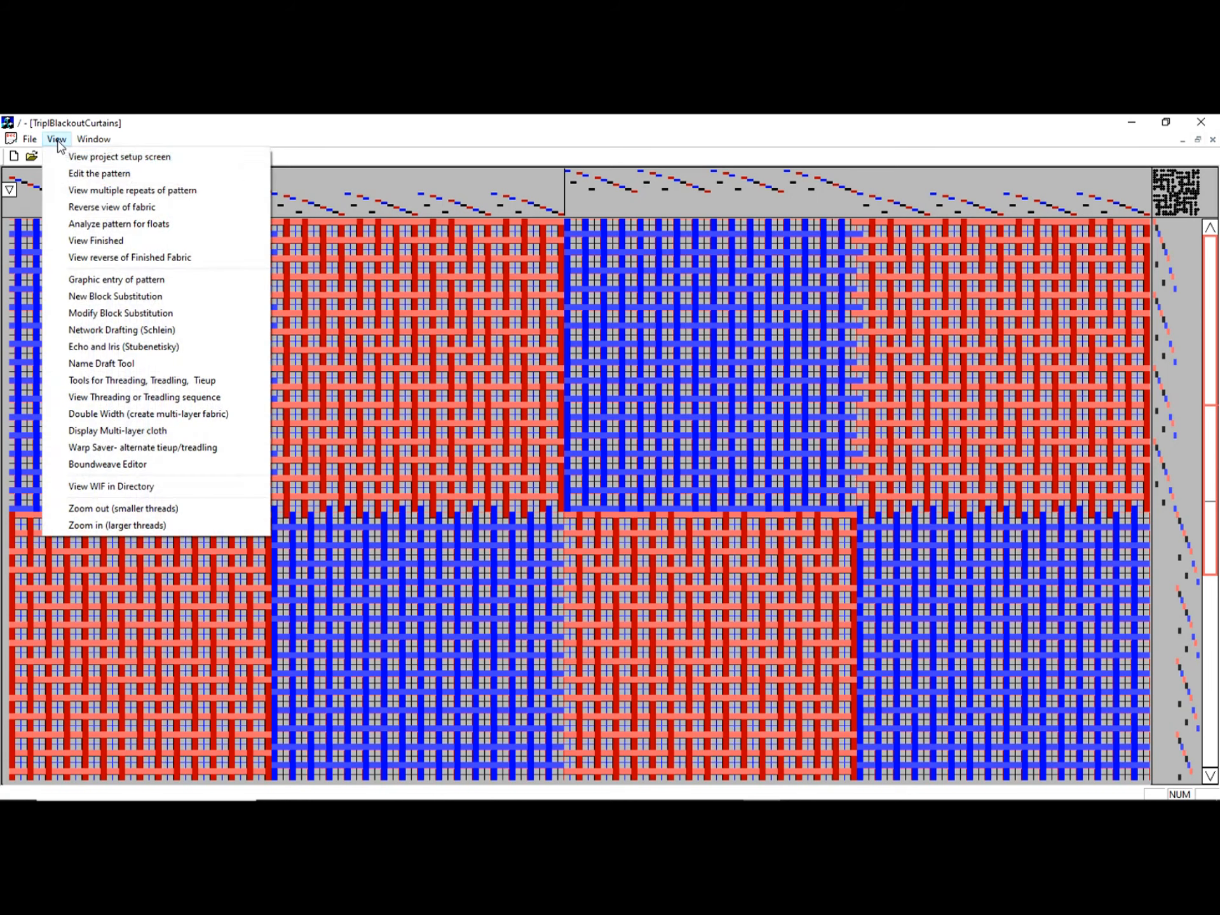
{"action": "left_click", "coordinate": [94, 433]}
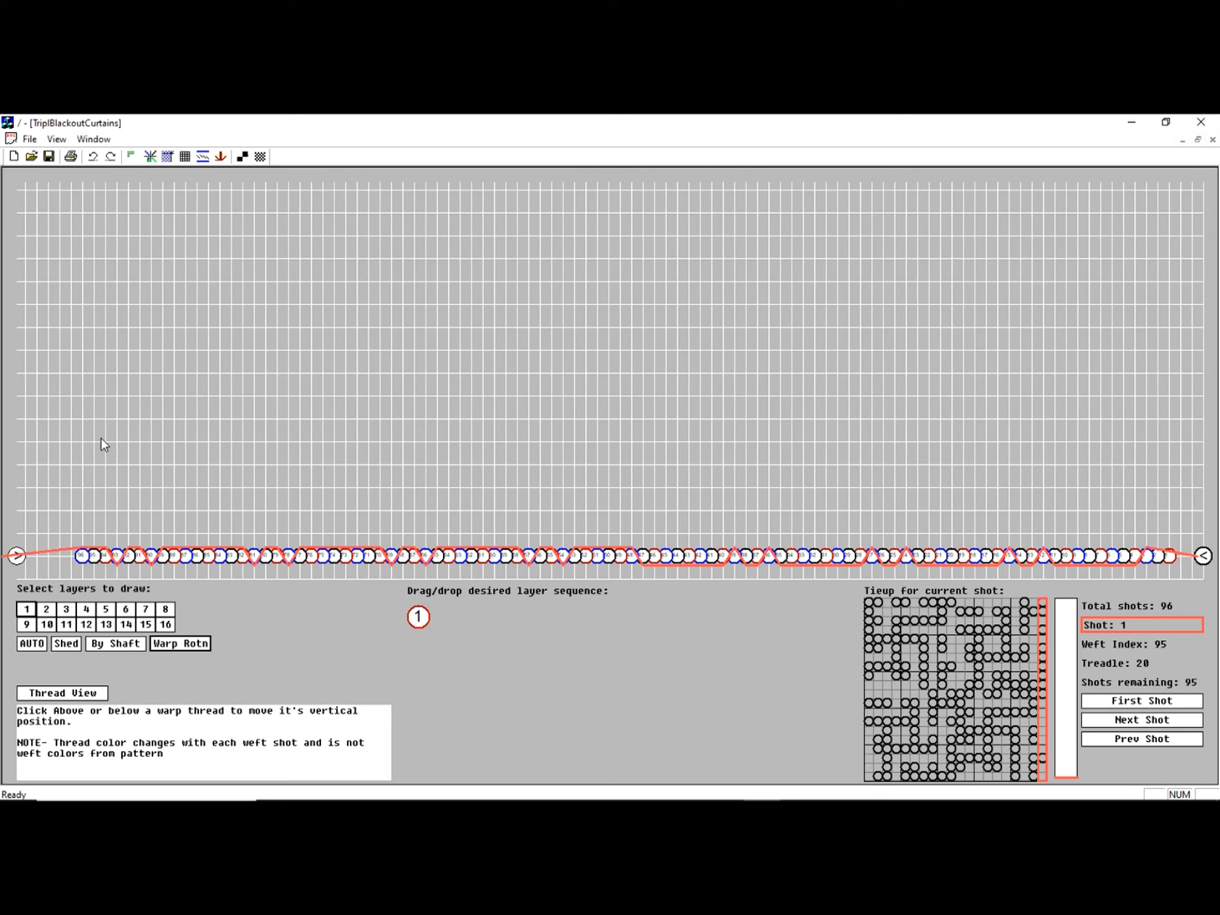
{"action": "left_click", "coordinate": [66, 610]}
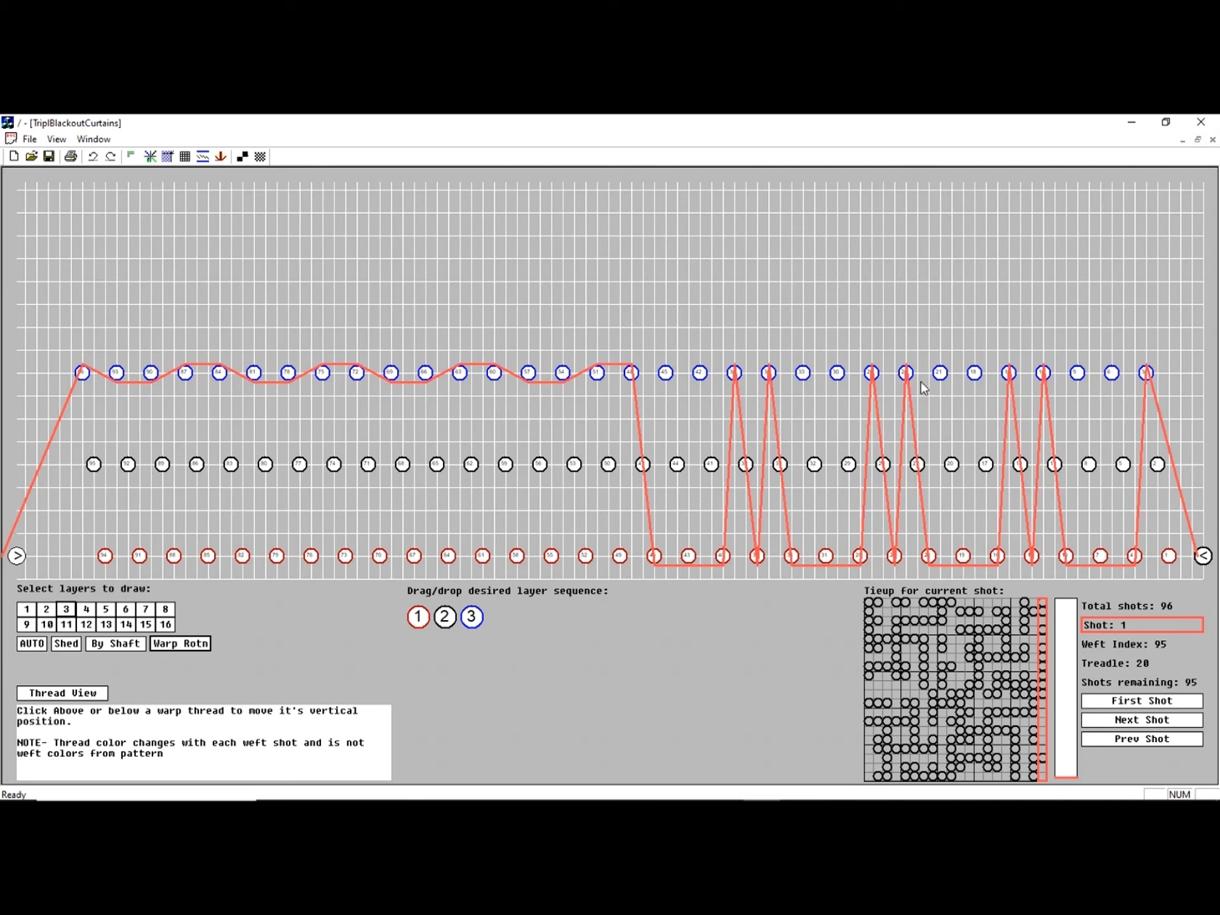
{"action": "left_click", "coordinate": [635, 559]}
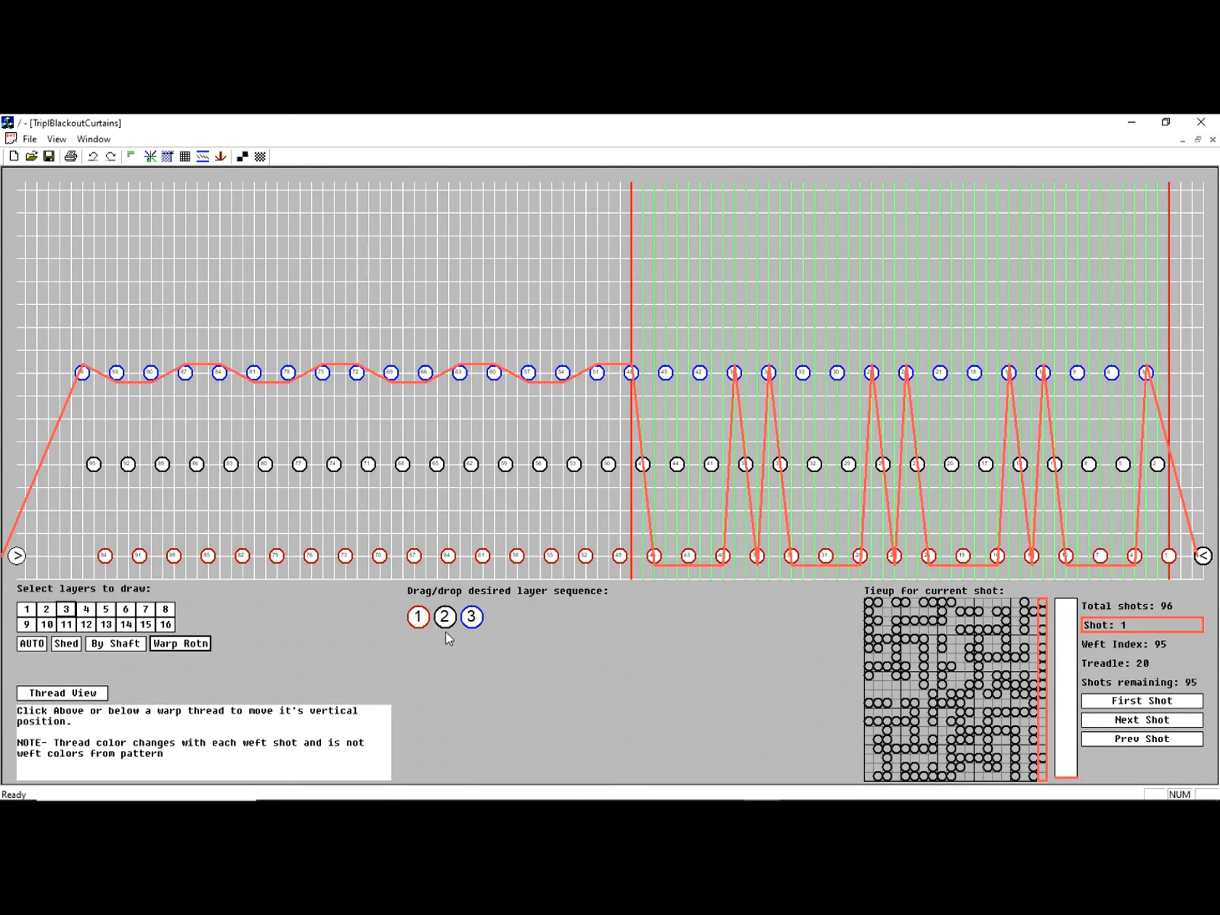
{"action": "mouse_move", "coordinate": [420, 620]}
{"action": "left_mouse_down"}
{"action": "mouse_move", "coordinate": [482, 623]}
{"action": "mouse_move", "coordinate": [414, 625]}
{"action": "left_mouse_up"}
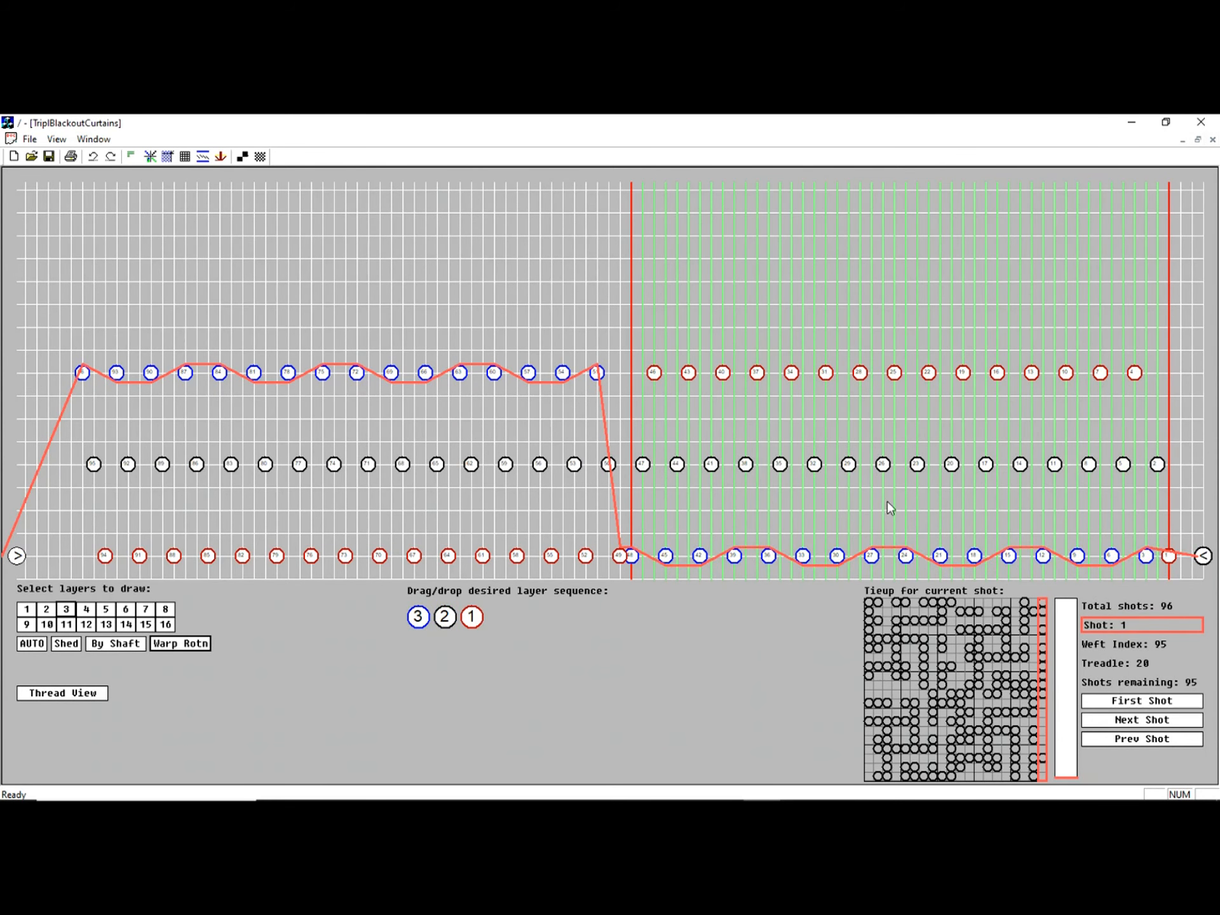